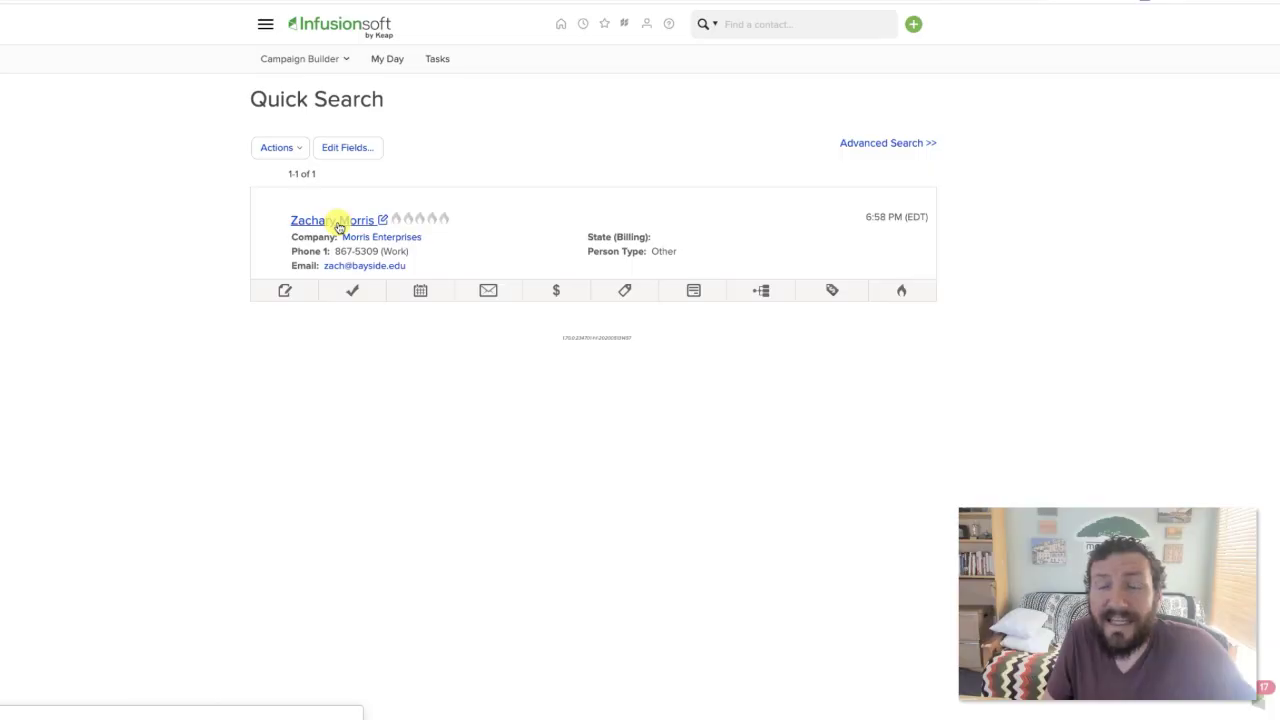
Open the found contact, view its Study Partners linked contacts, and open the linked student's record.
left_click(337, 219)
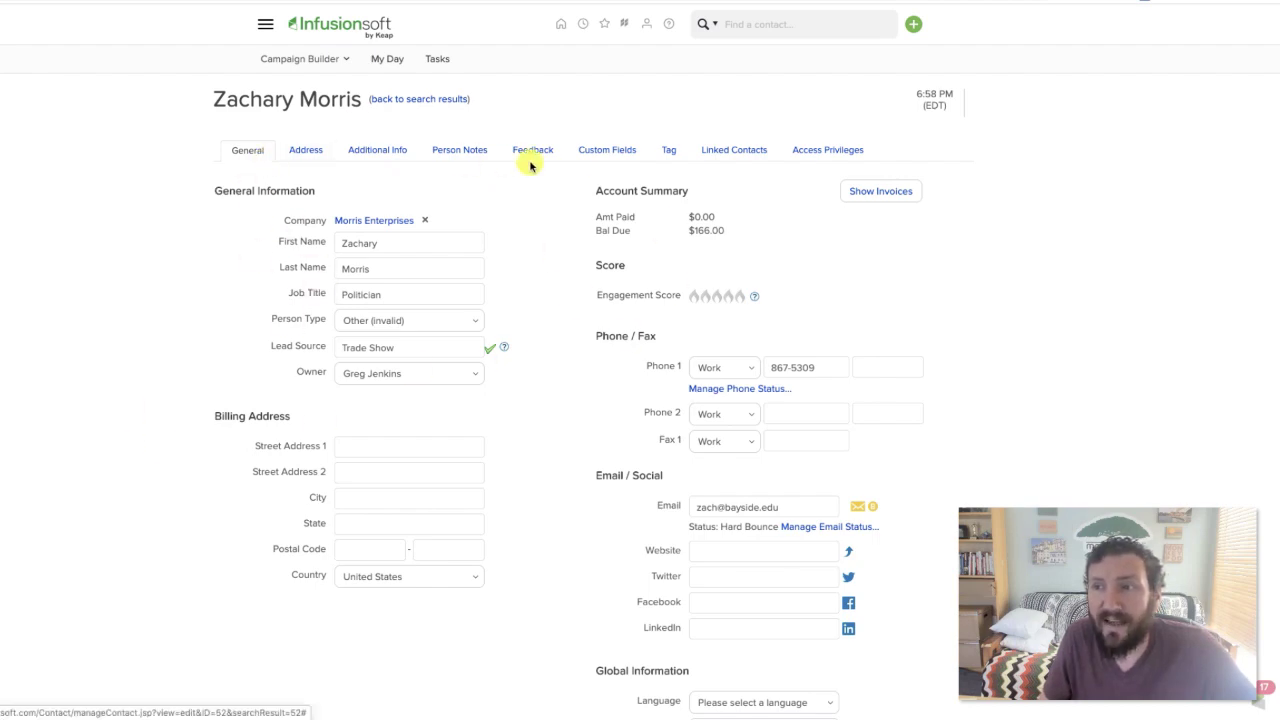
left_click(726, 155)
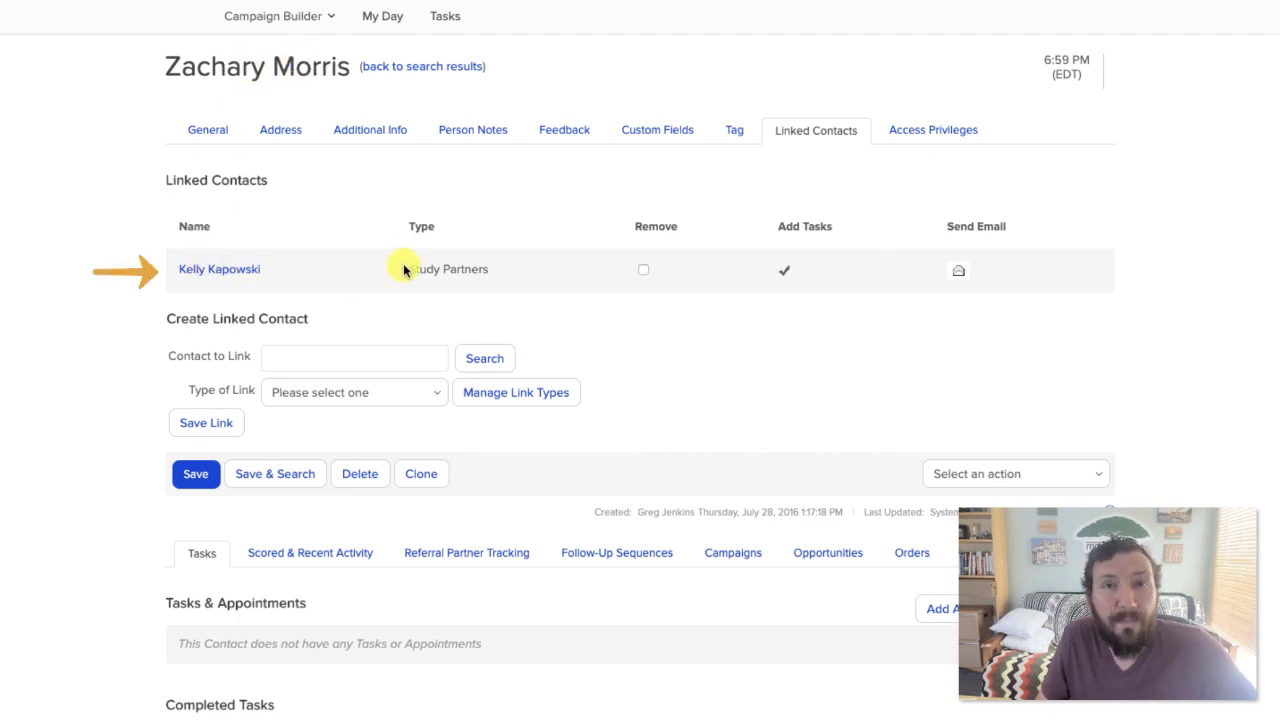
left_click_drag(406, 270, 486, 270)
left_click(483, 272)
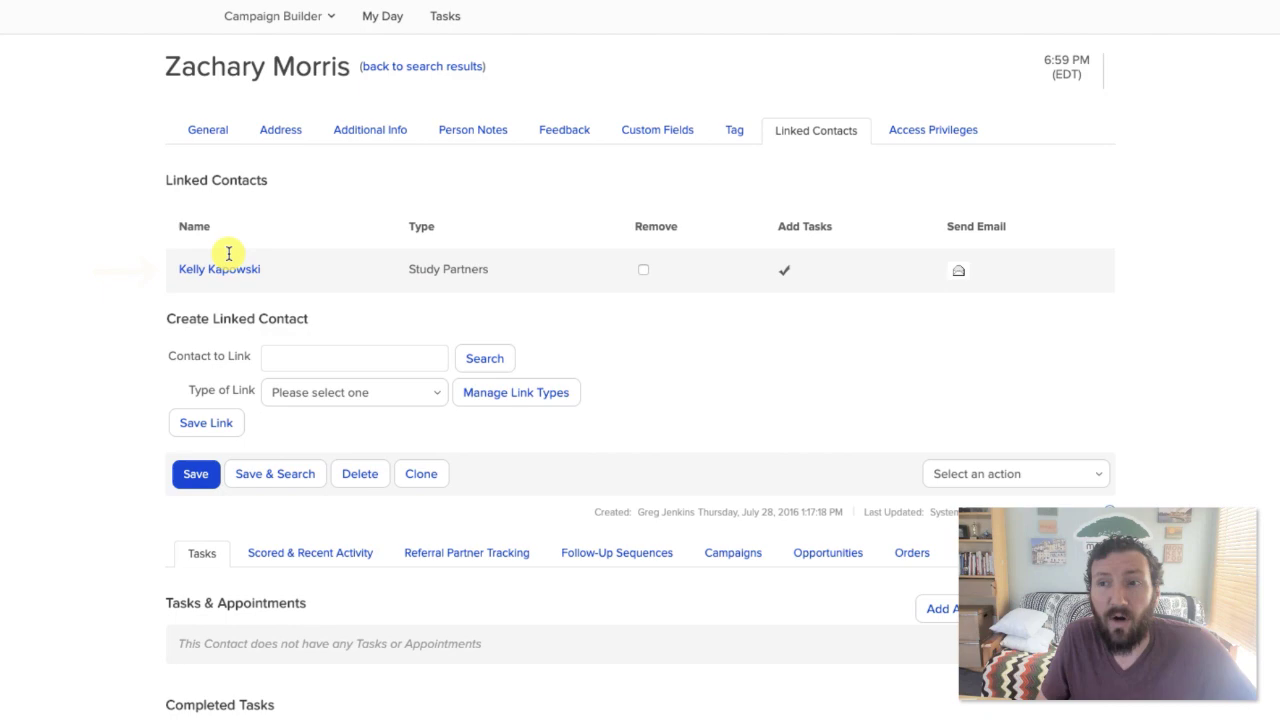
left_click(180, 281)
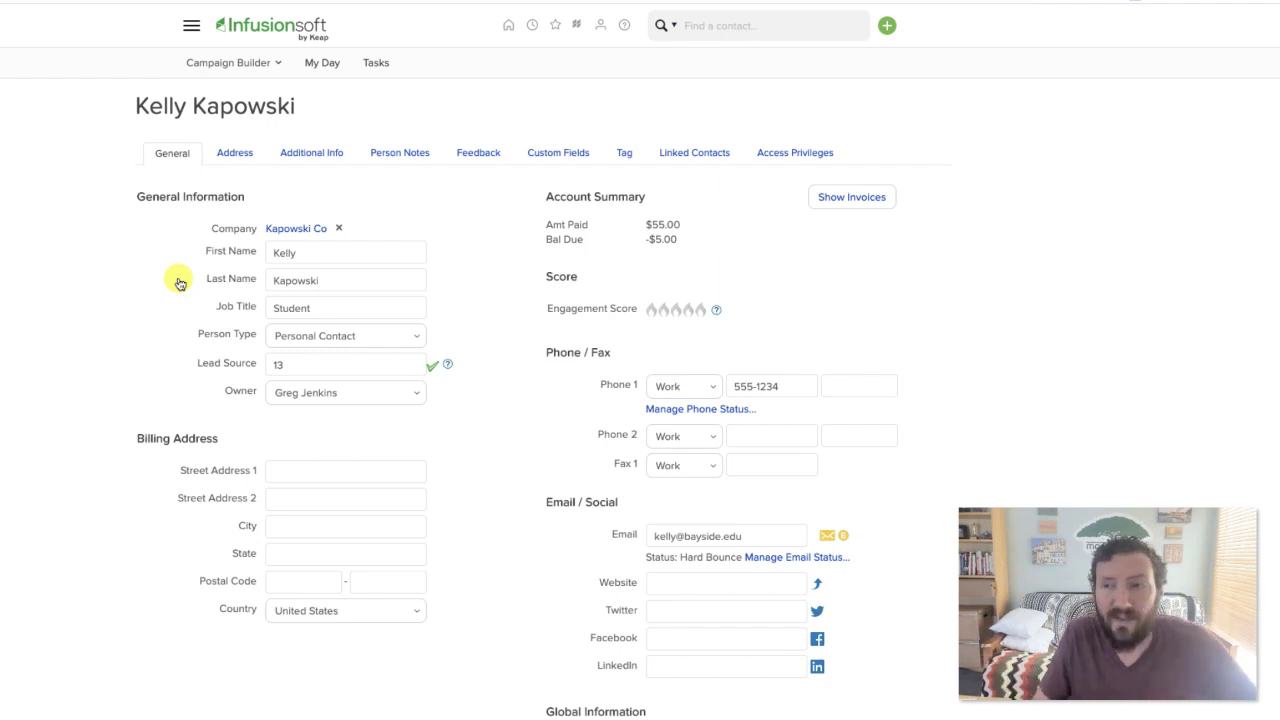
Review the contact's linked contacts, abandon a new task, and bring up the Hogwarts contact's general details.
left_click(690, 156)
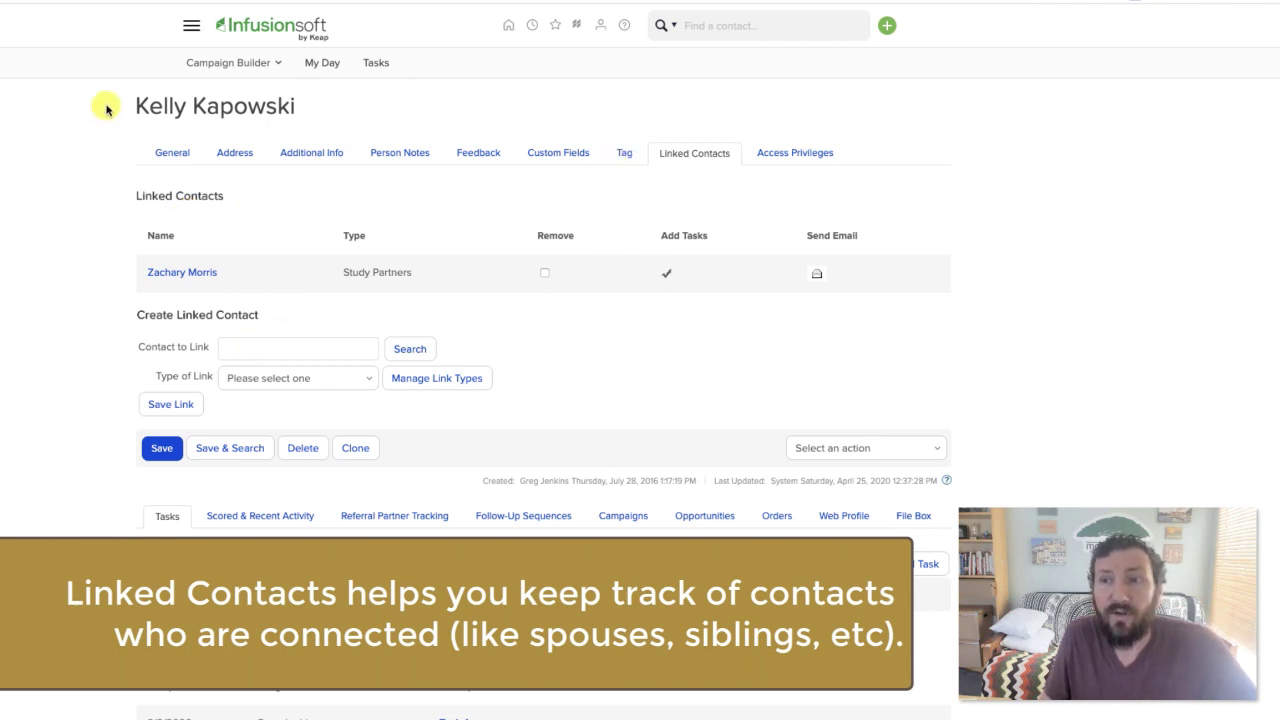
left_click(172, 154)
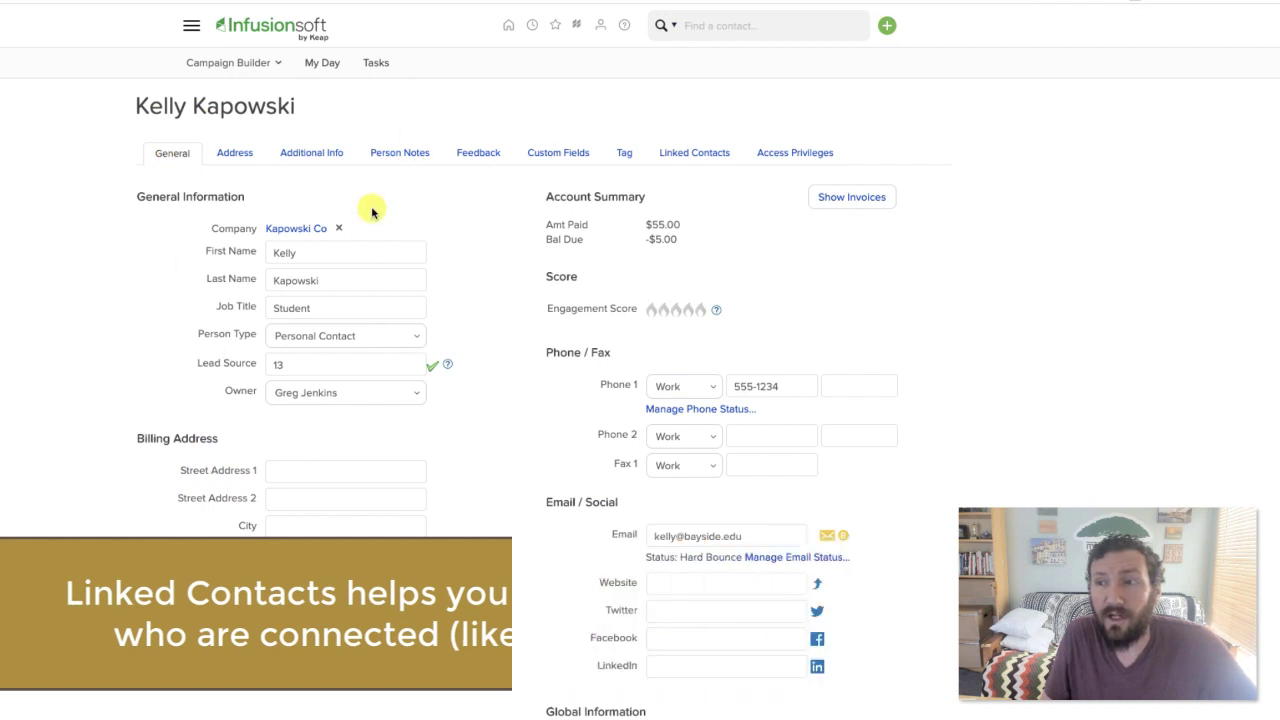
left_click(684, 151)
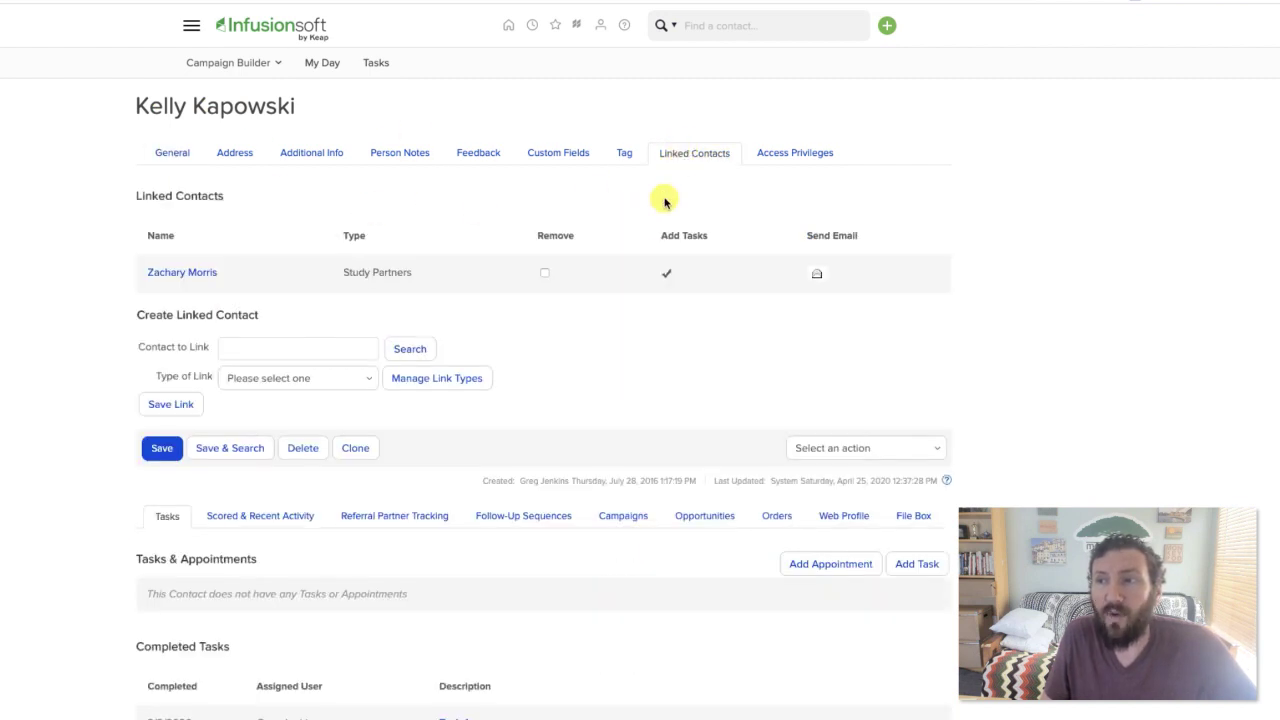
left_click(669, 277)
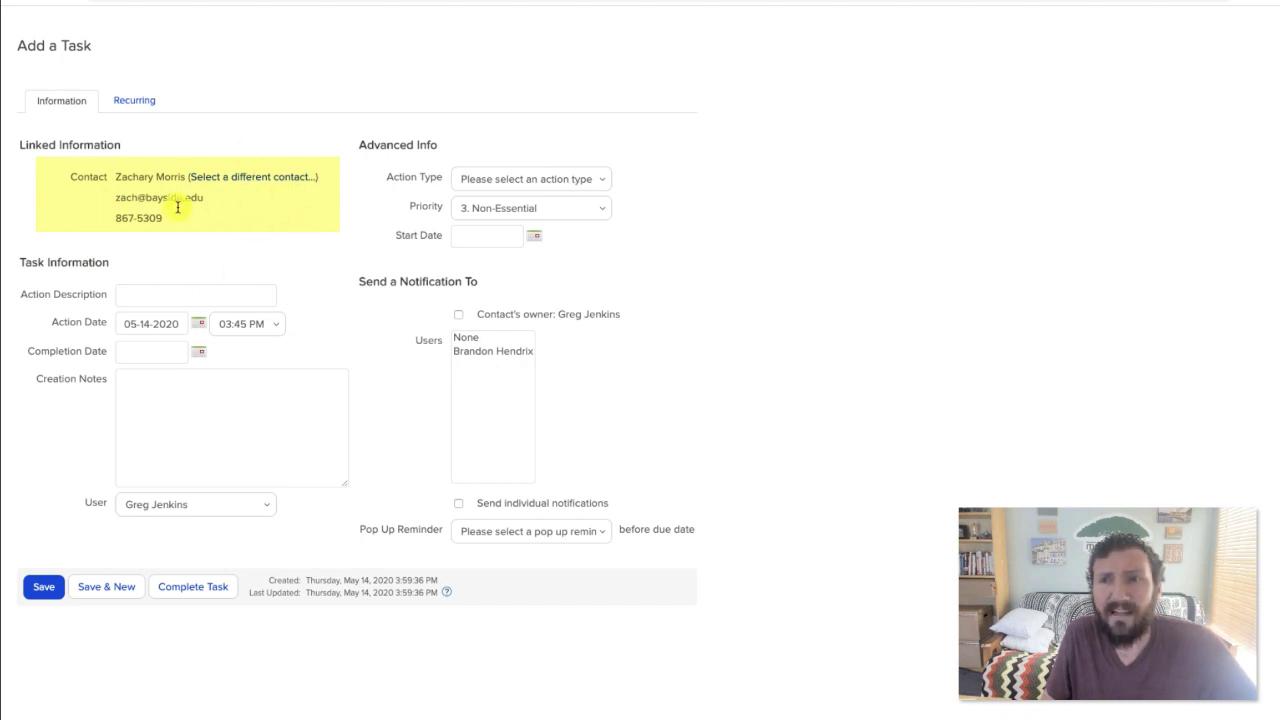
left_click(121, 1)
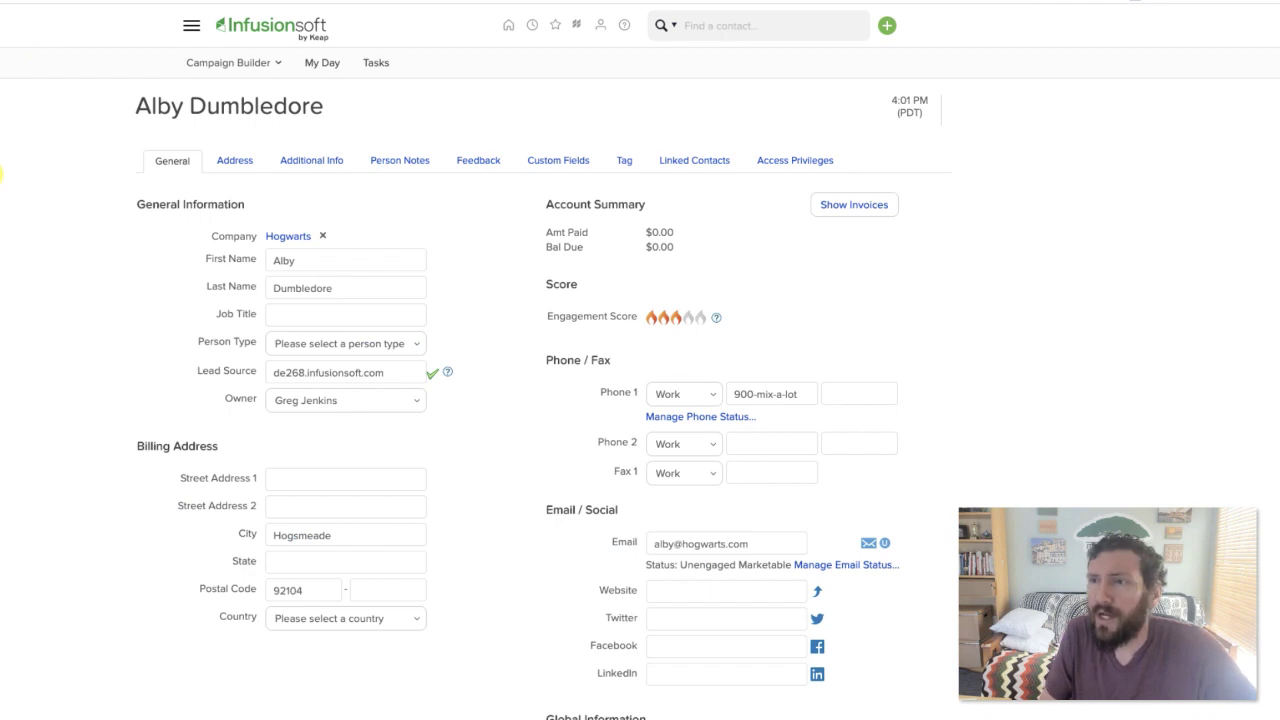
Check the Type of Link choices, only Siblings and Study Partners, then open Manage Link Types in a new tab.
left_click(677, 166)
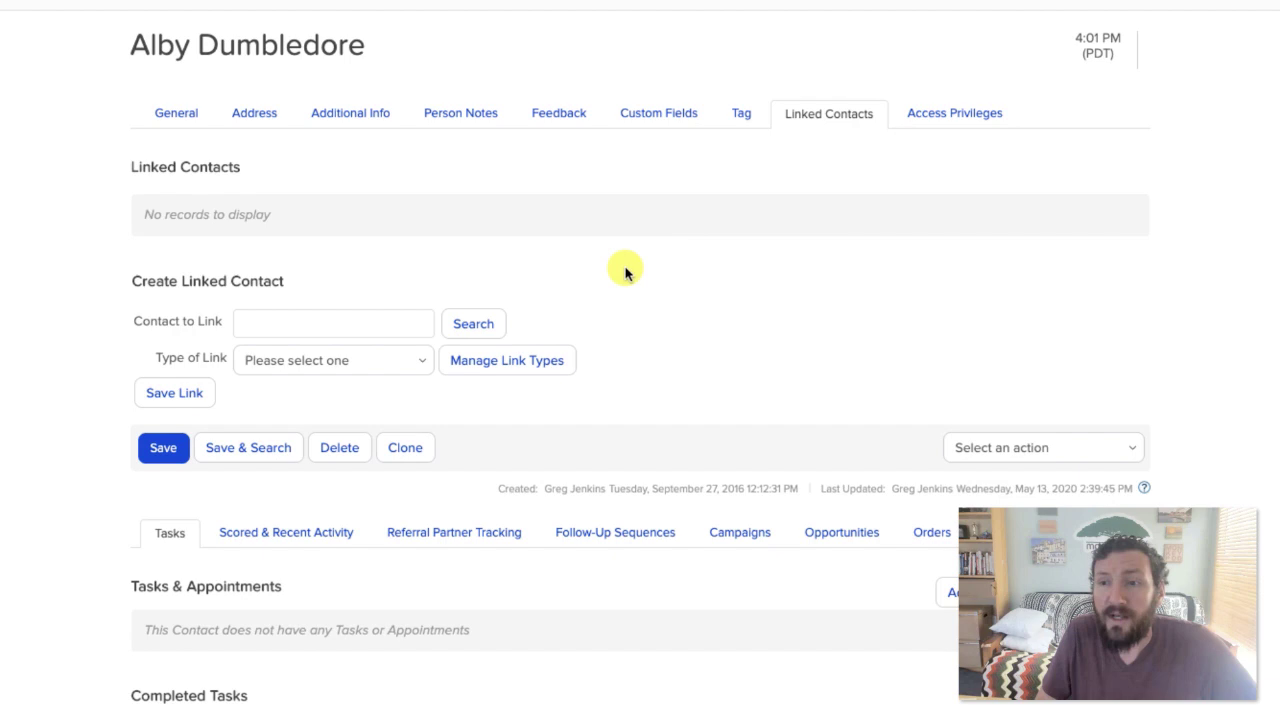
left_click(279, 364)
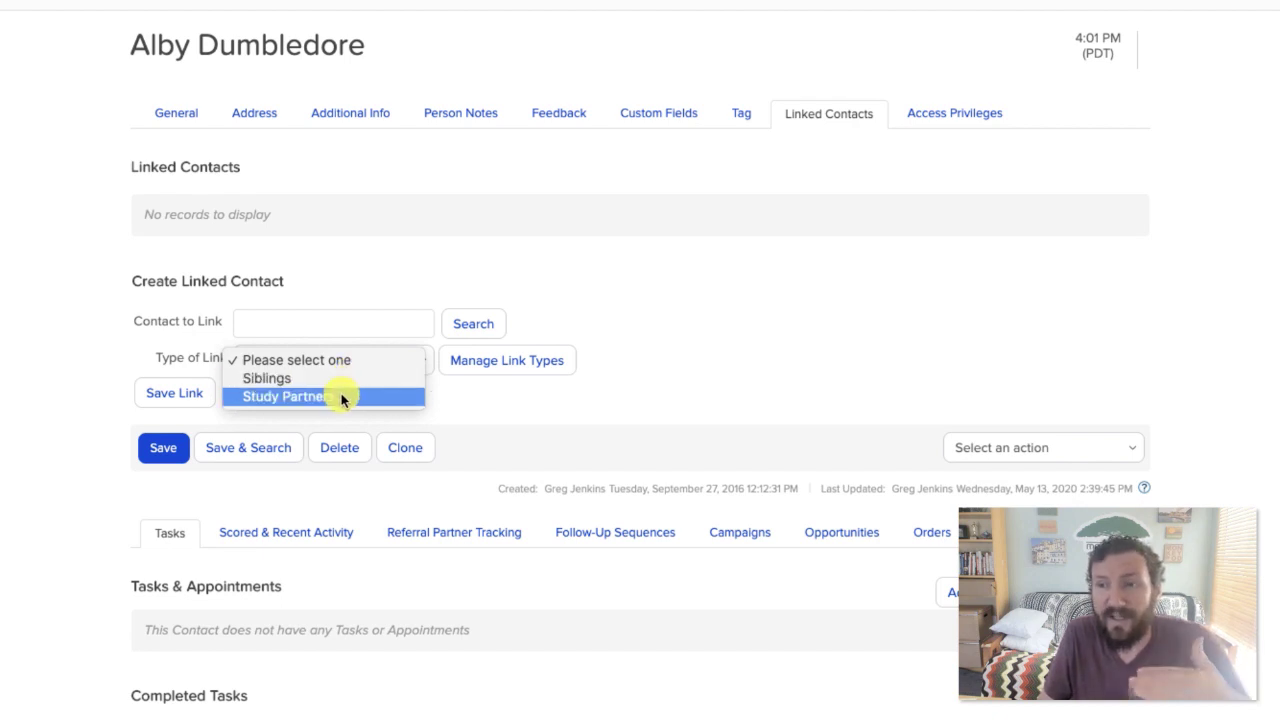
left_click(600, 408)
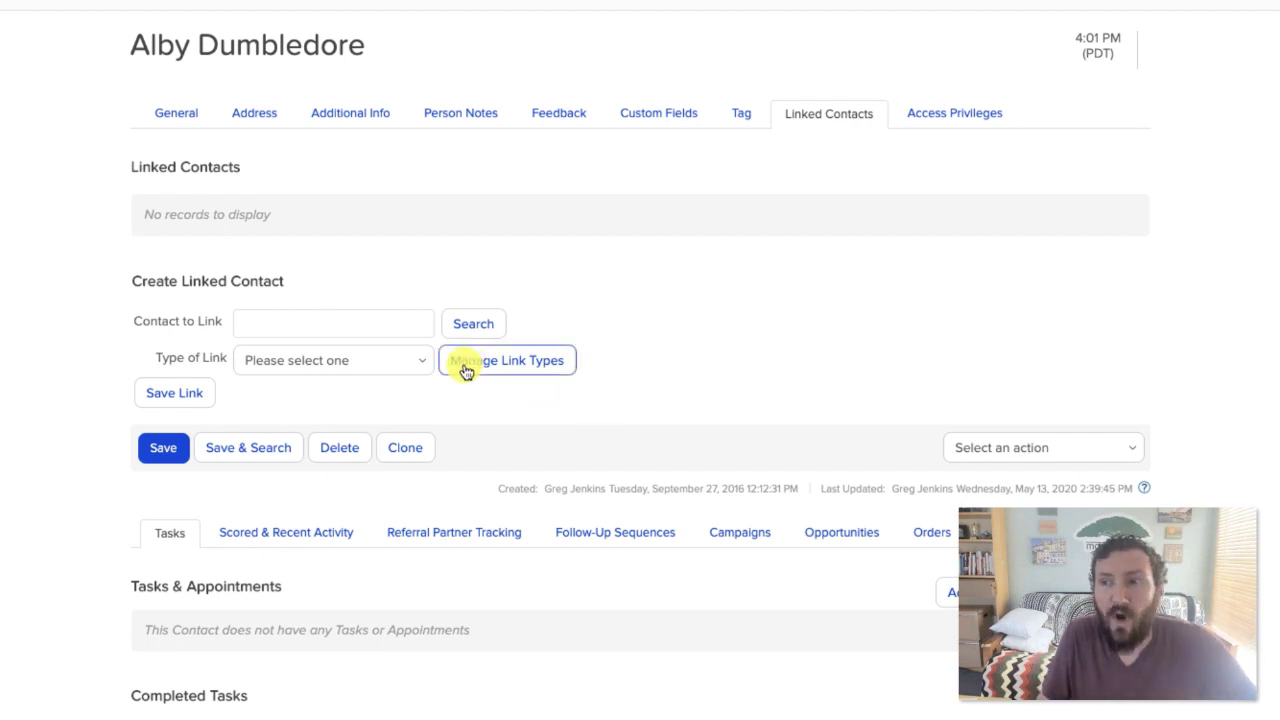
left_click(540, 364)
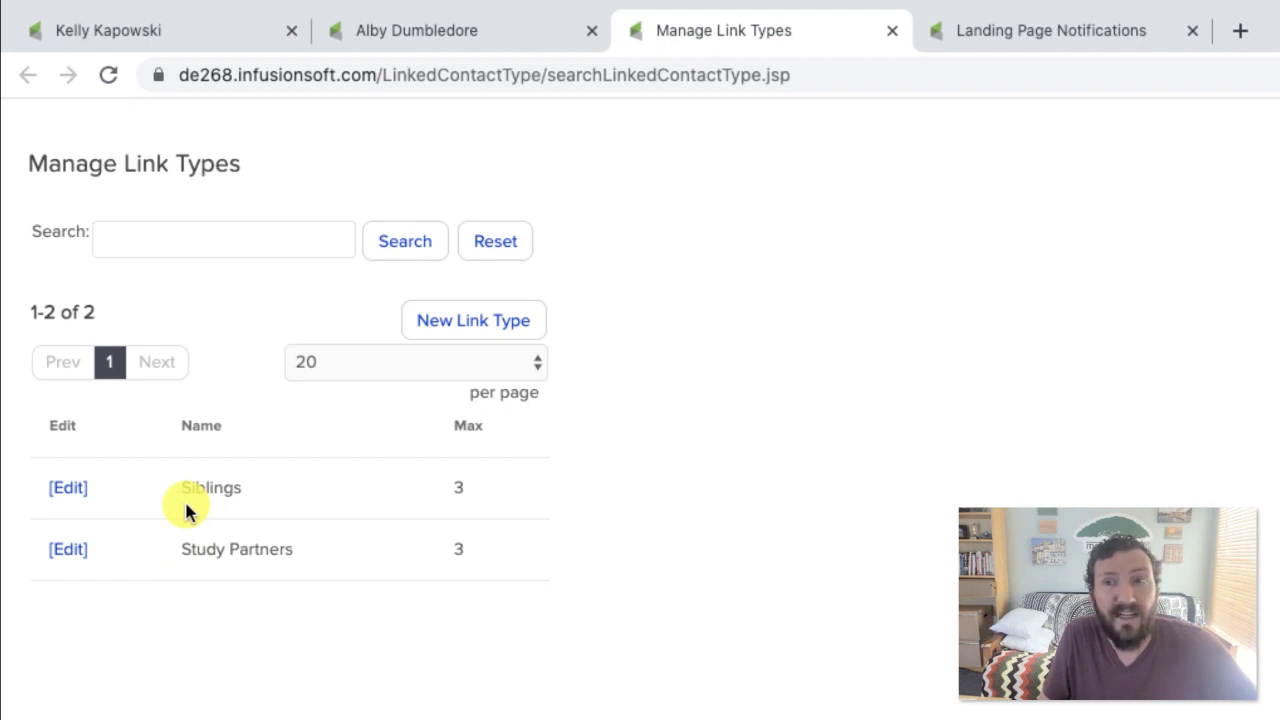
Create and save a new link type named Coworkers with a maximum of 10 links.
left_click(476, 331)
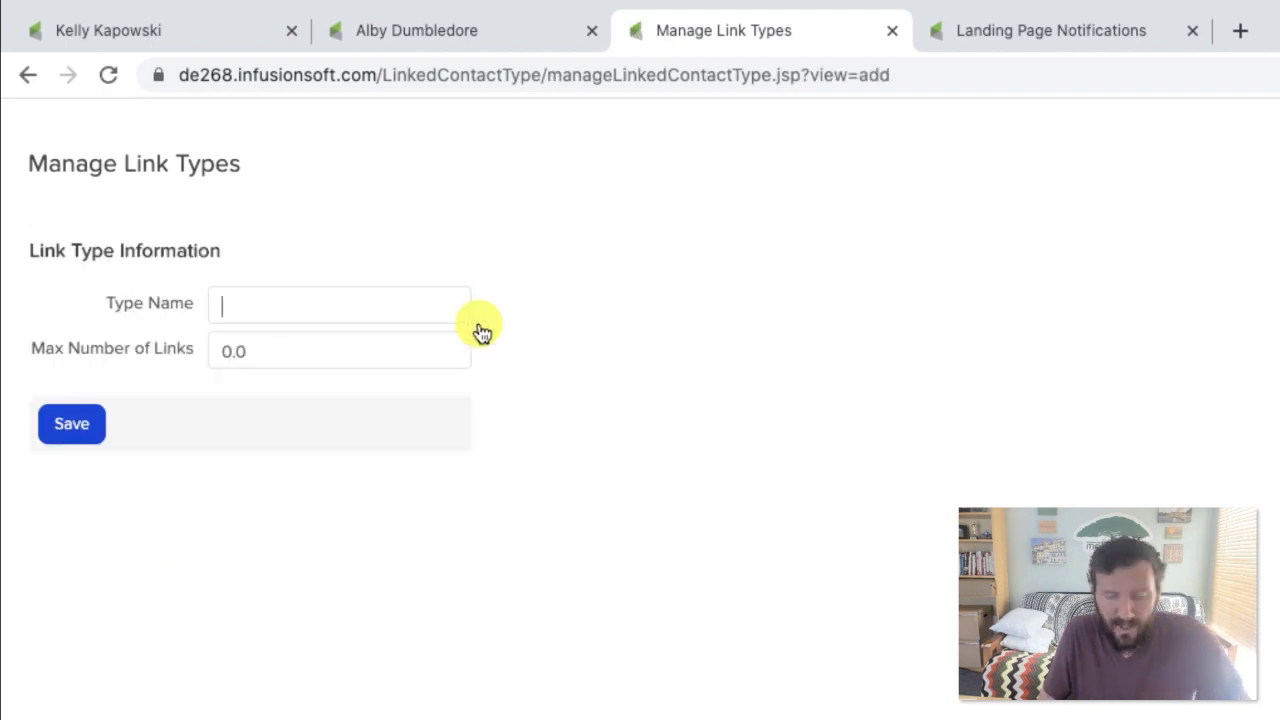
type("Coworkers")
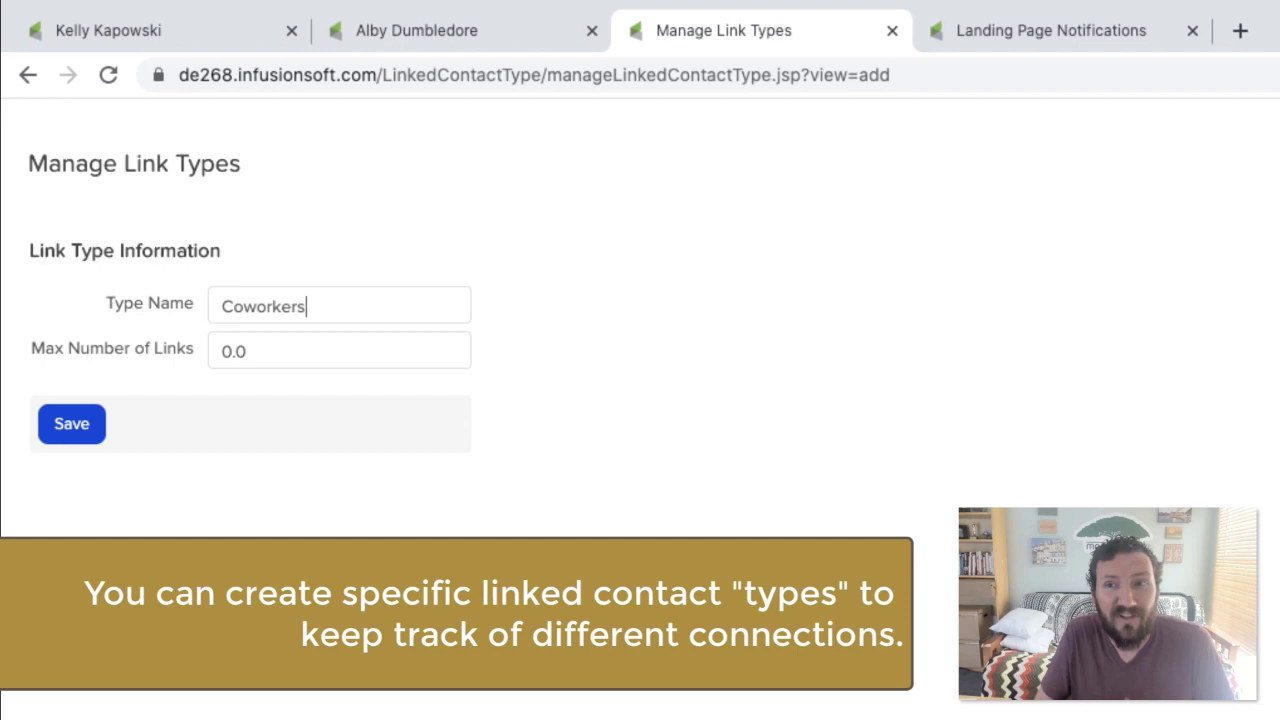
left_click_drag(297, 354, 68, 360)
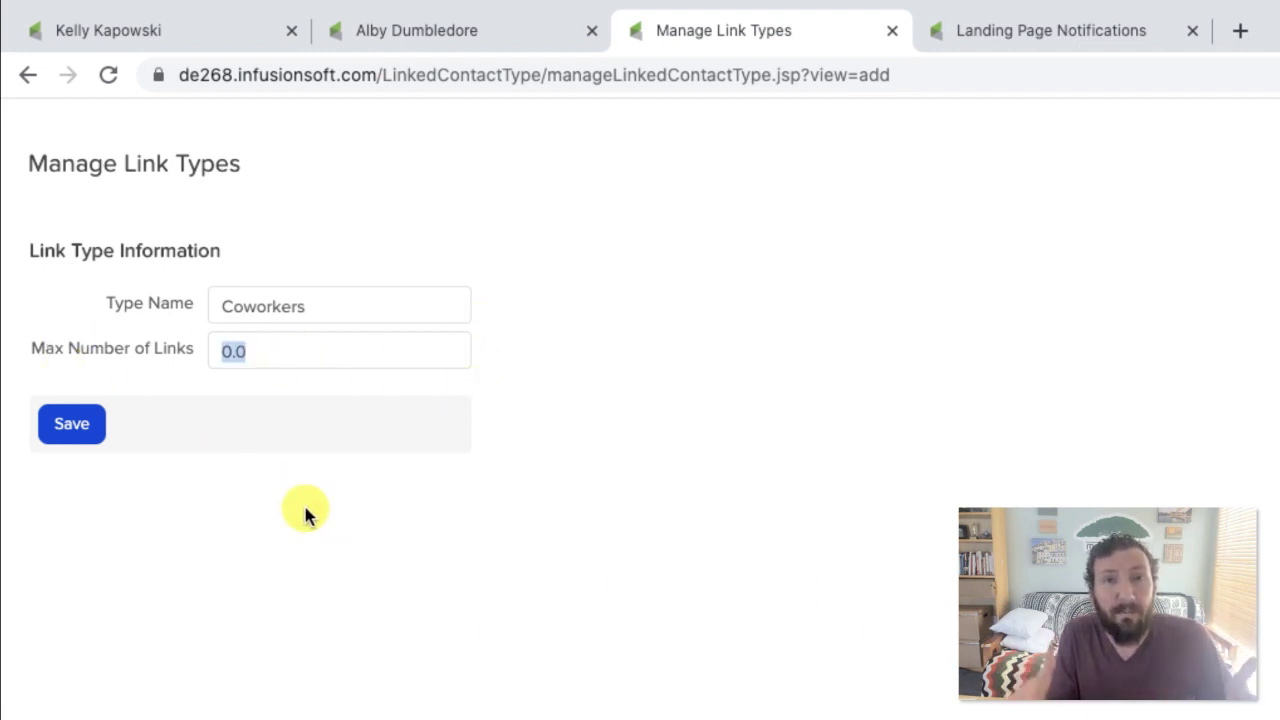
type("10")
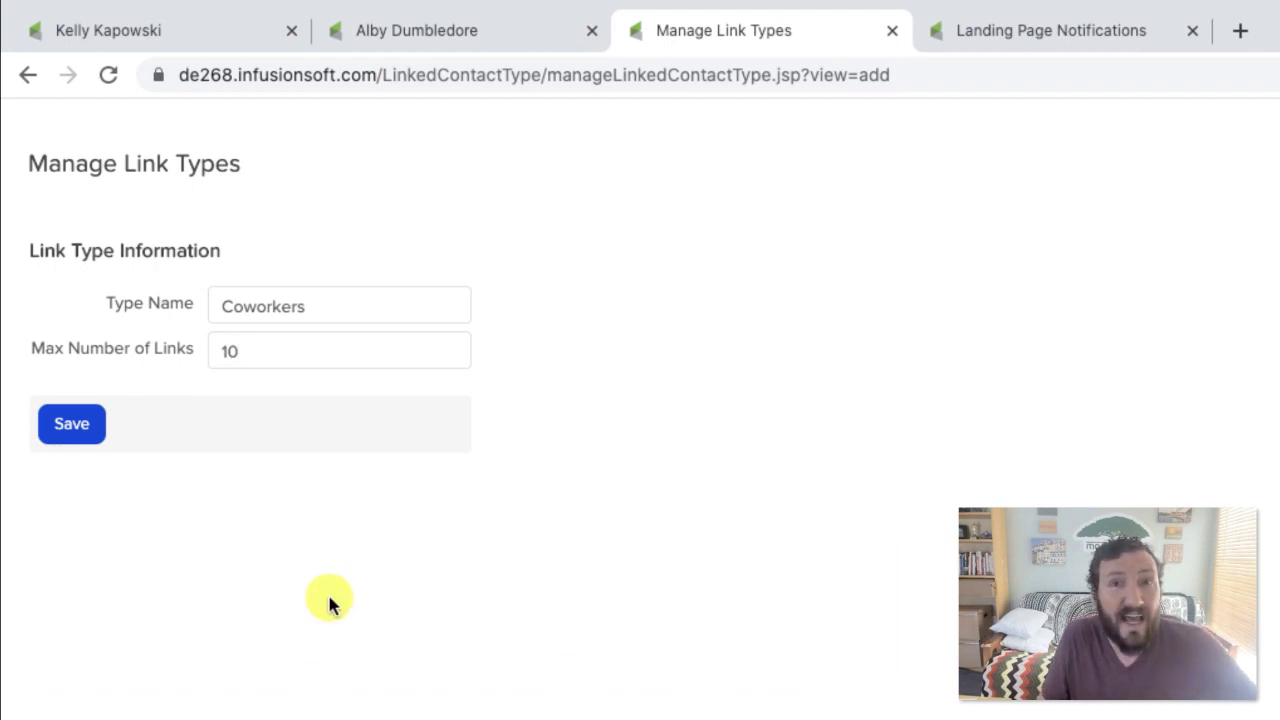
left_click(86, 431)
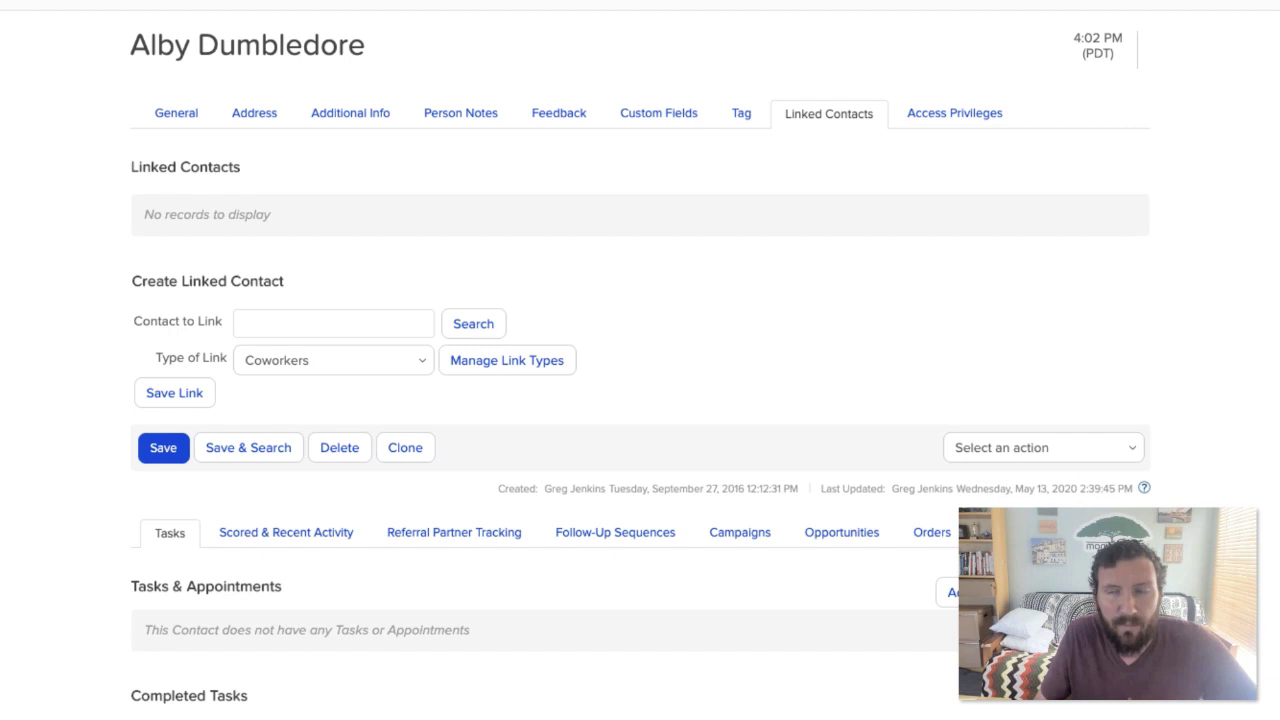
Search for the coworker contact by first name and save them as a Coworkers link.
left_click(253, 326)
type("Severus Snape")
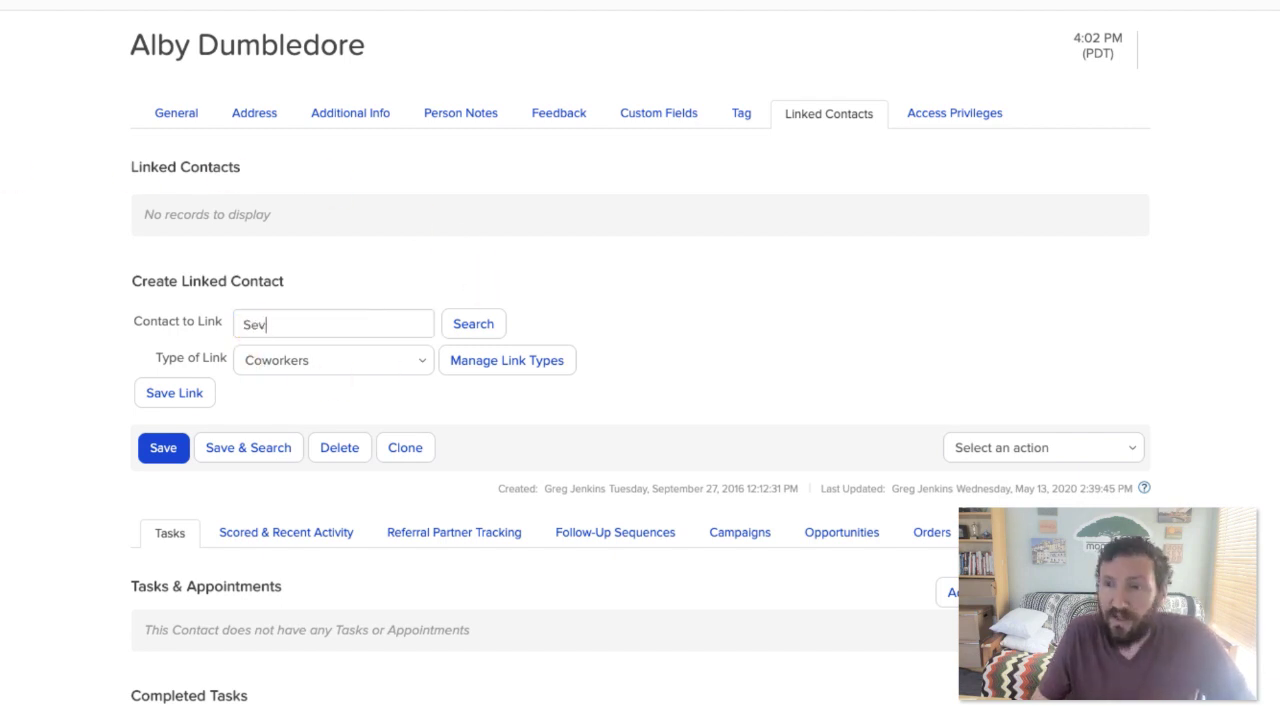
left_click(481, 321)
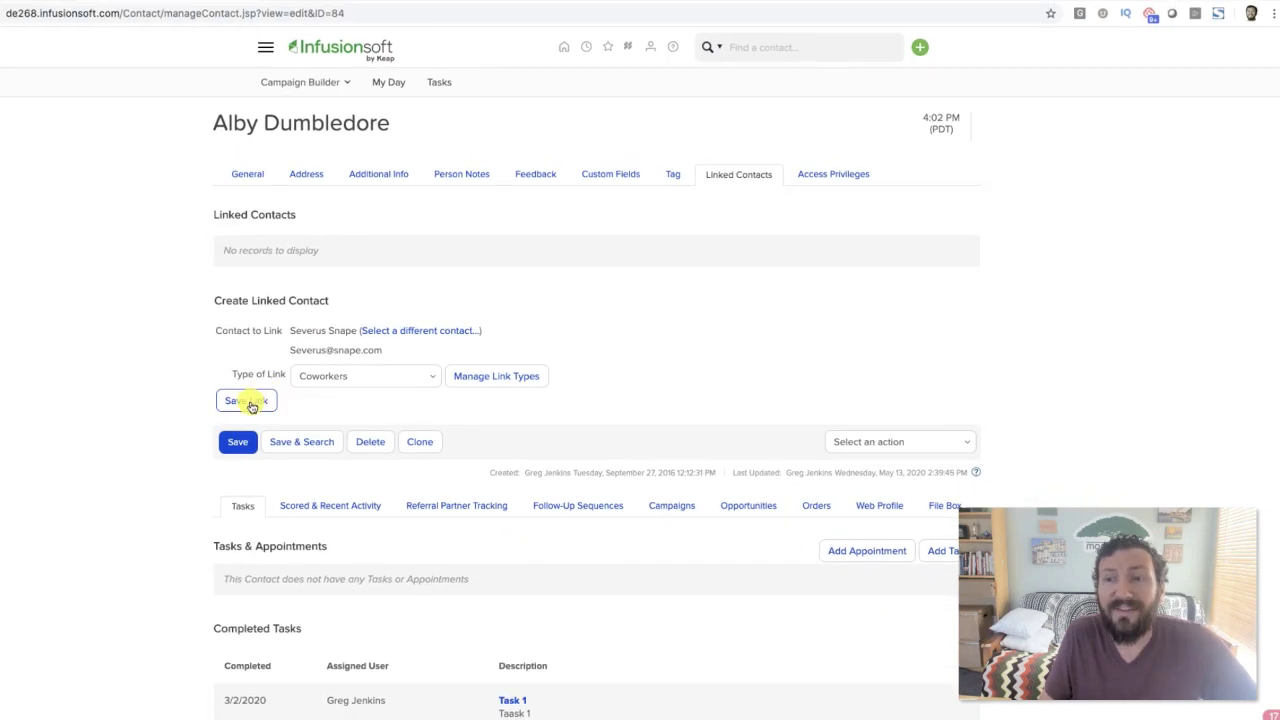
left_click(250, 403)
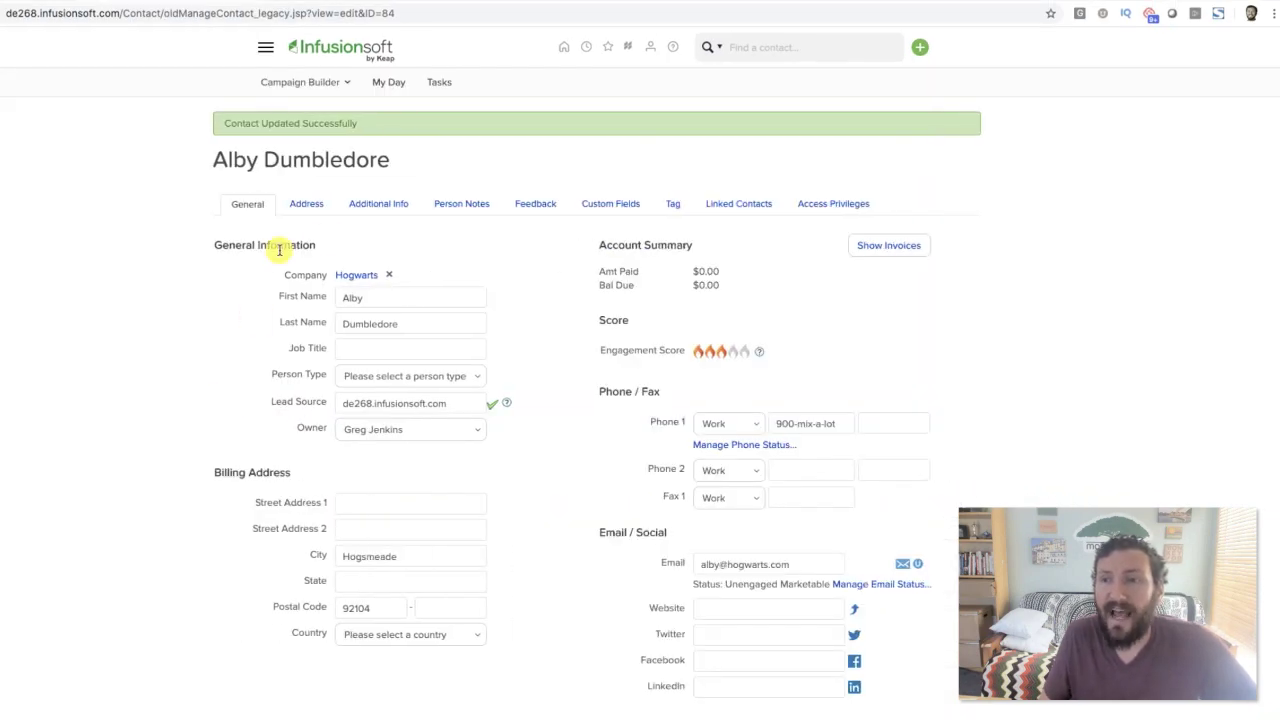
Confirm the new Coworkers link appears in the contact's Linked Contacts list.
left_click(737, 209)
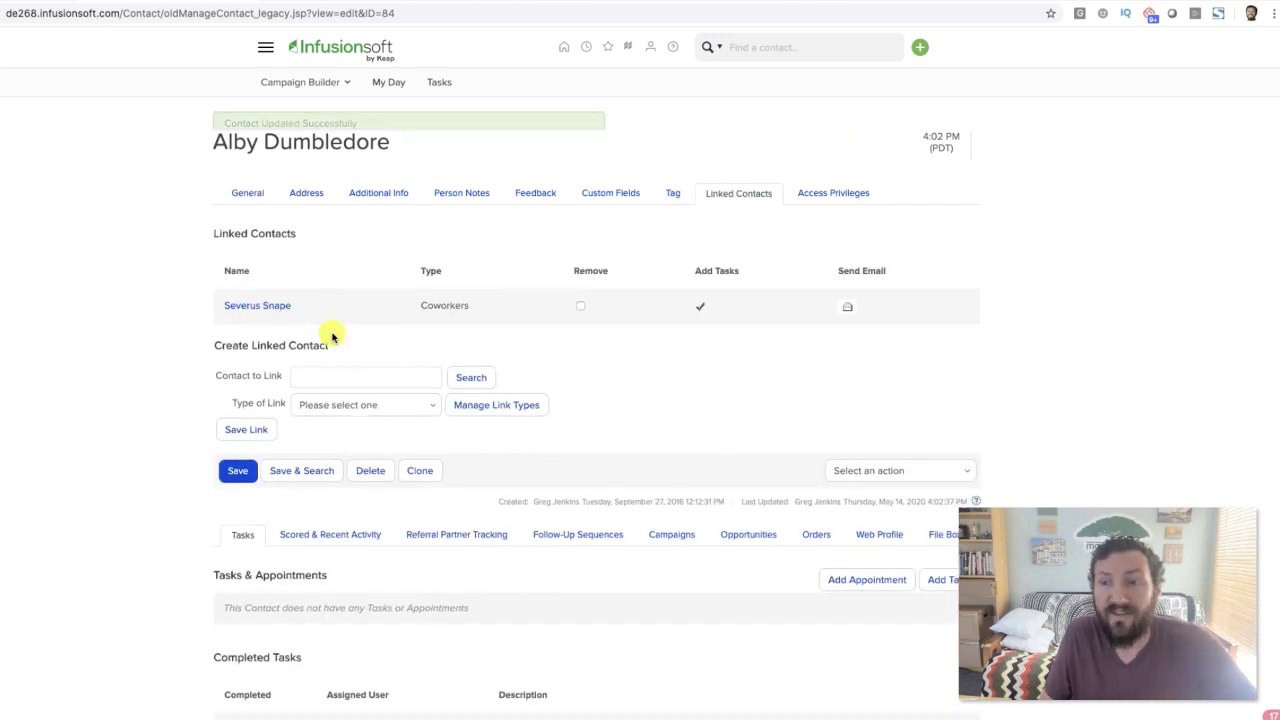
left_click(250, 176)
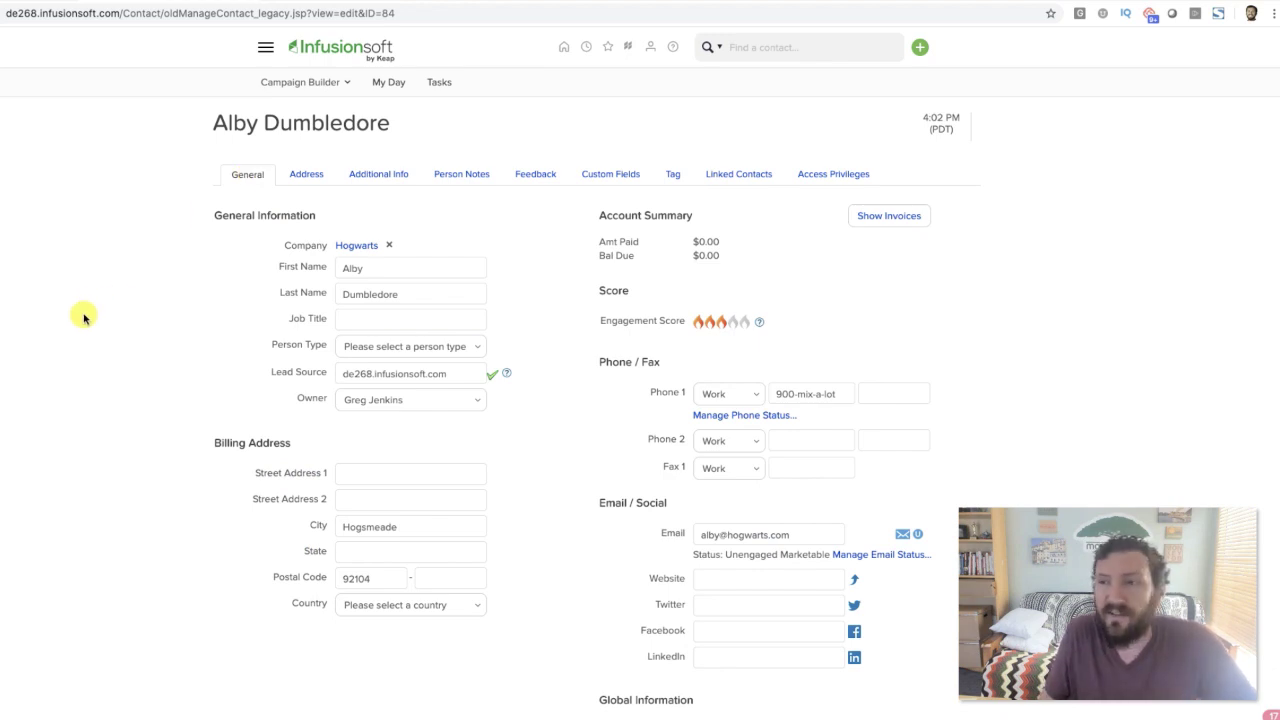
left_click(740, 175)
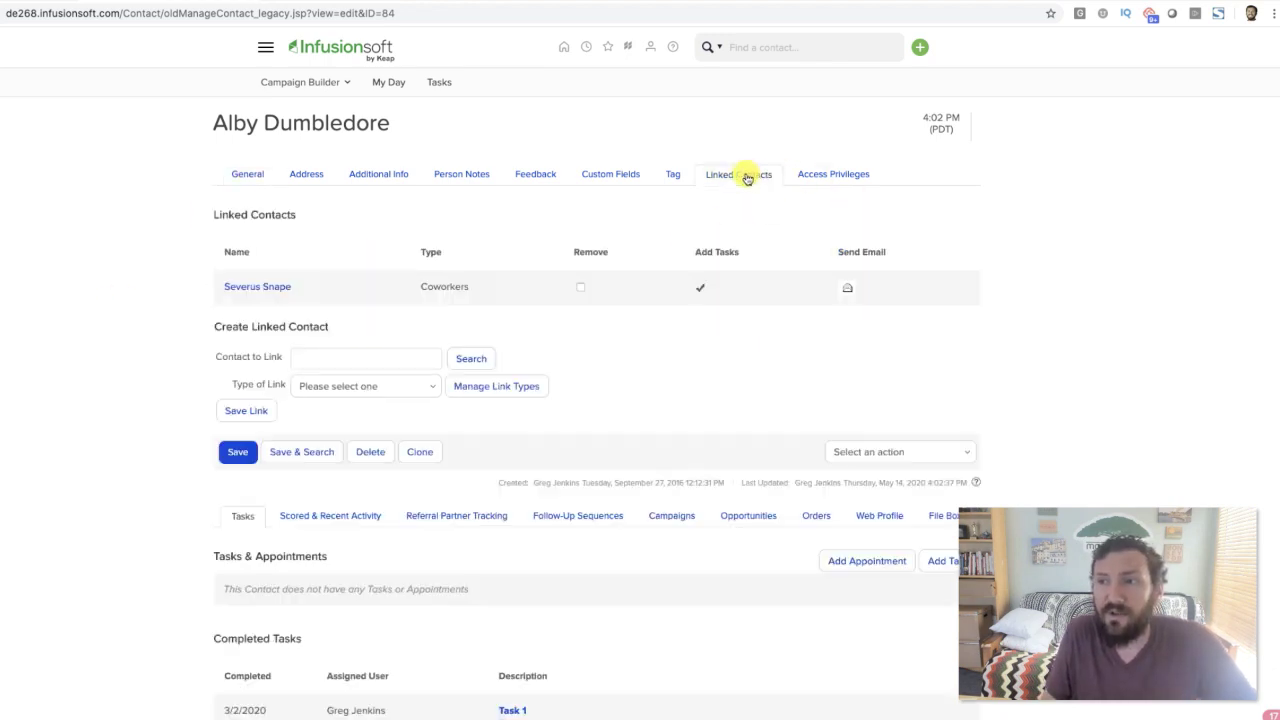
Open the linked coworker's record and view its own linked contacts.
left_click(240, 289)
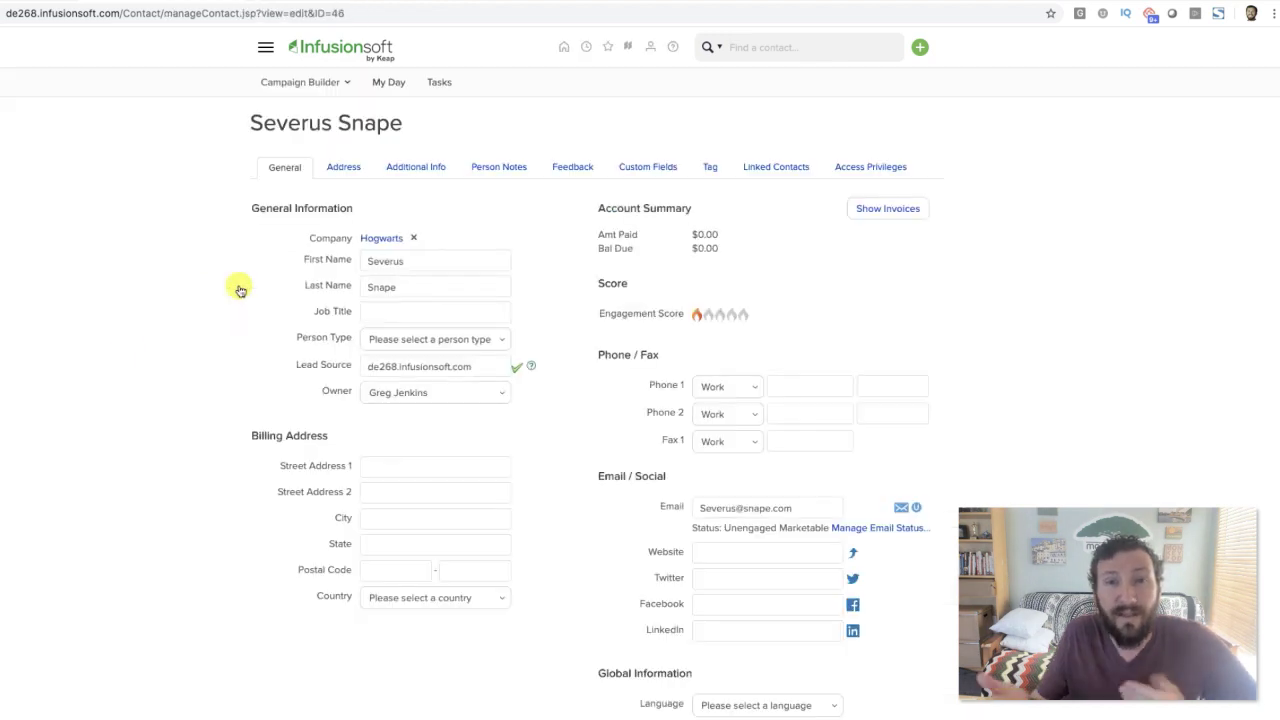
left_click(759, 172)
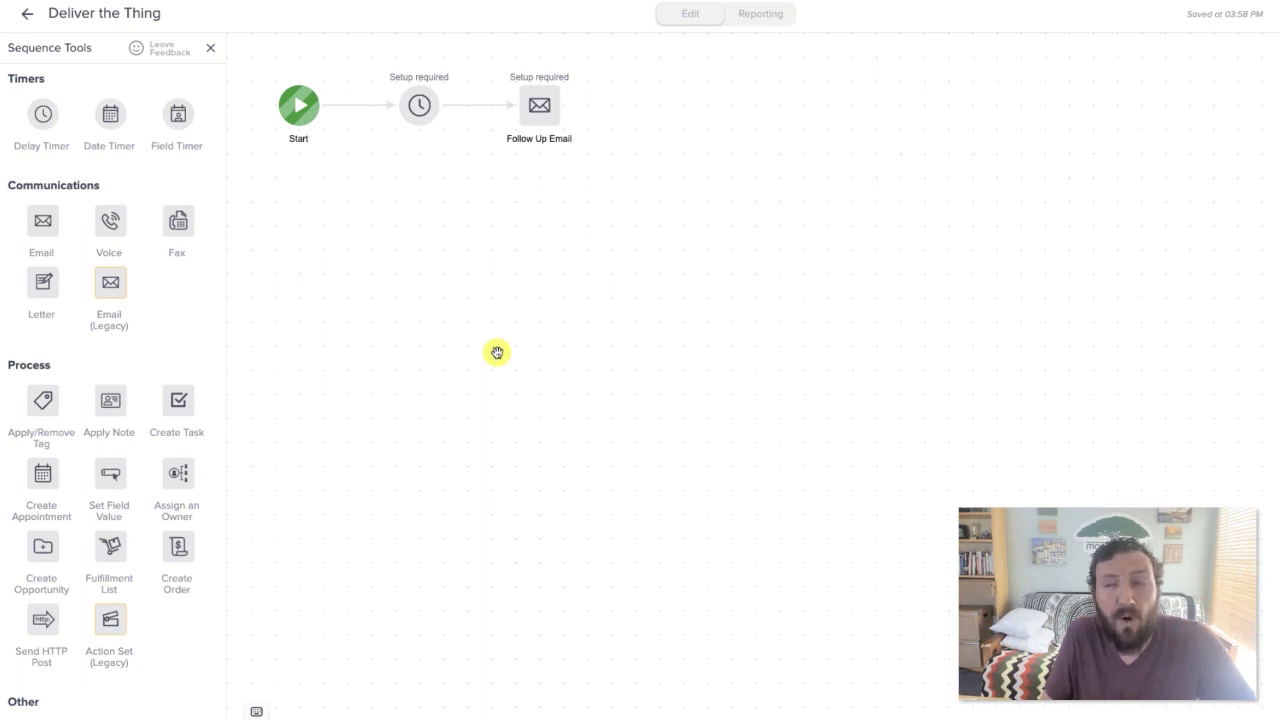
In the Follow Up Email, add a new line after 'life?' reading 'But I realize you might need to talk to'.
left_click(541, 106)
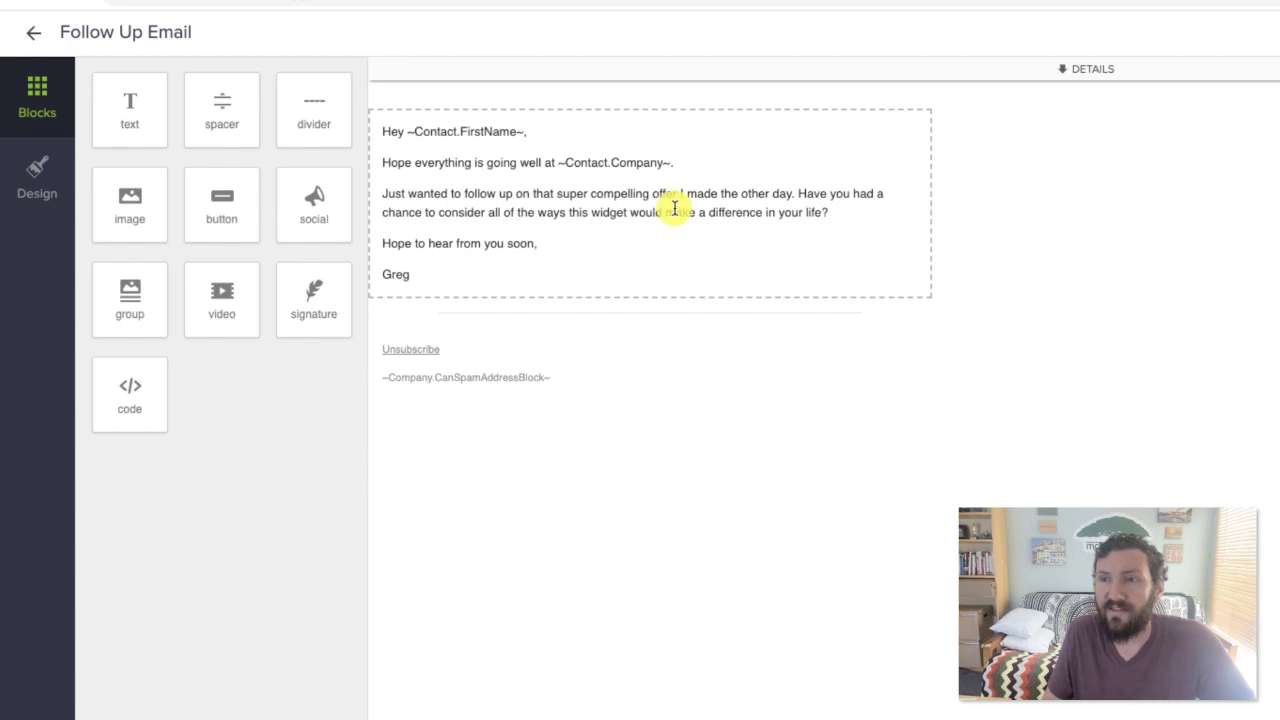
left_click(832, 212)
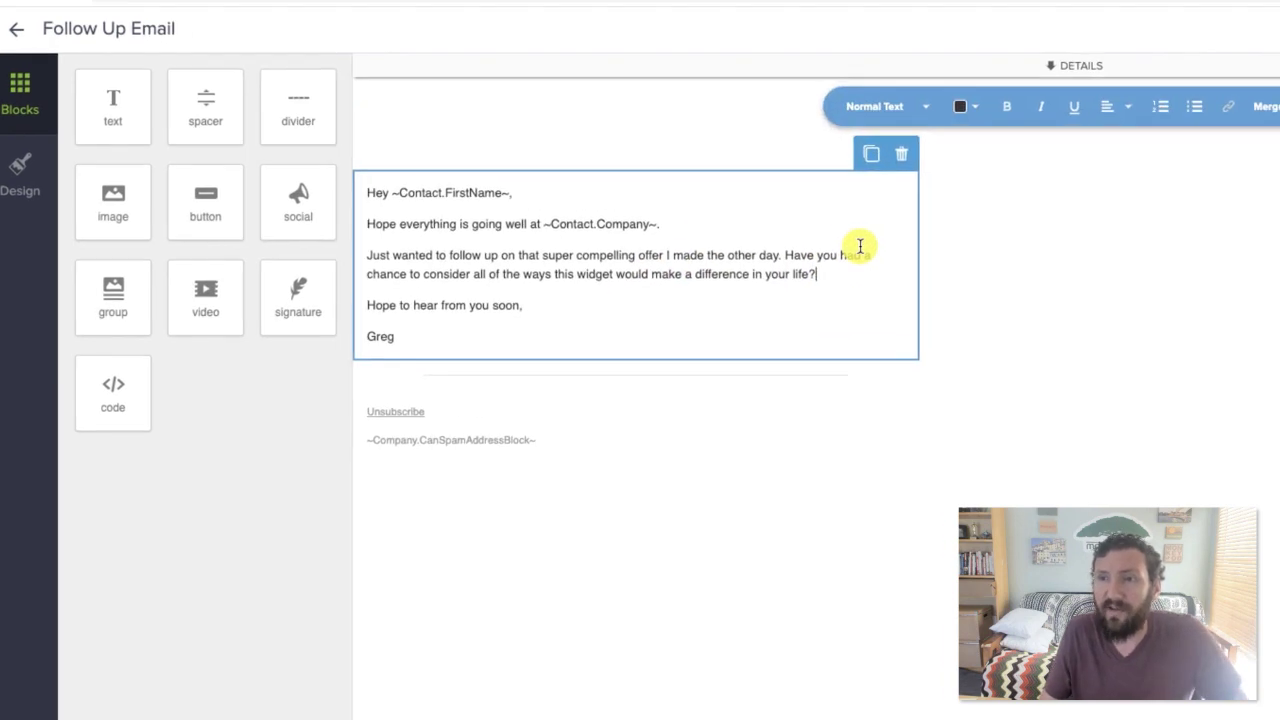
key("Return")
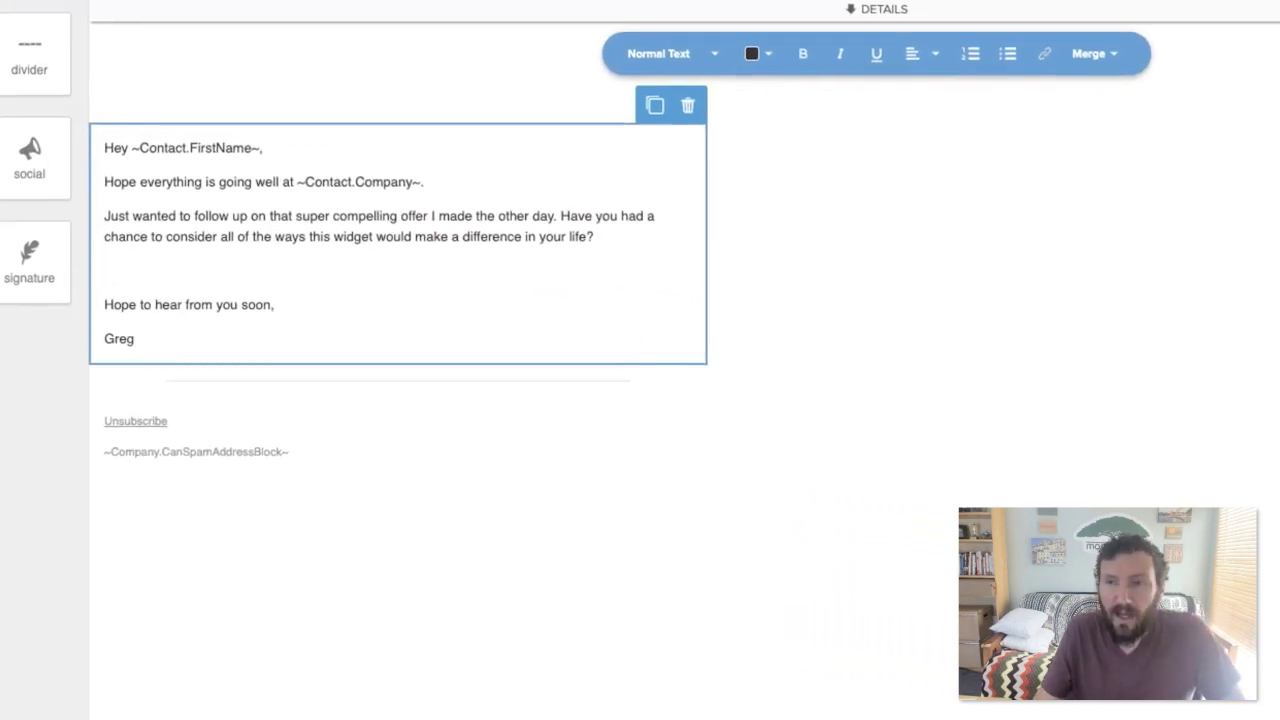
type("But I realize you might need to talk to")
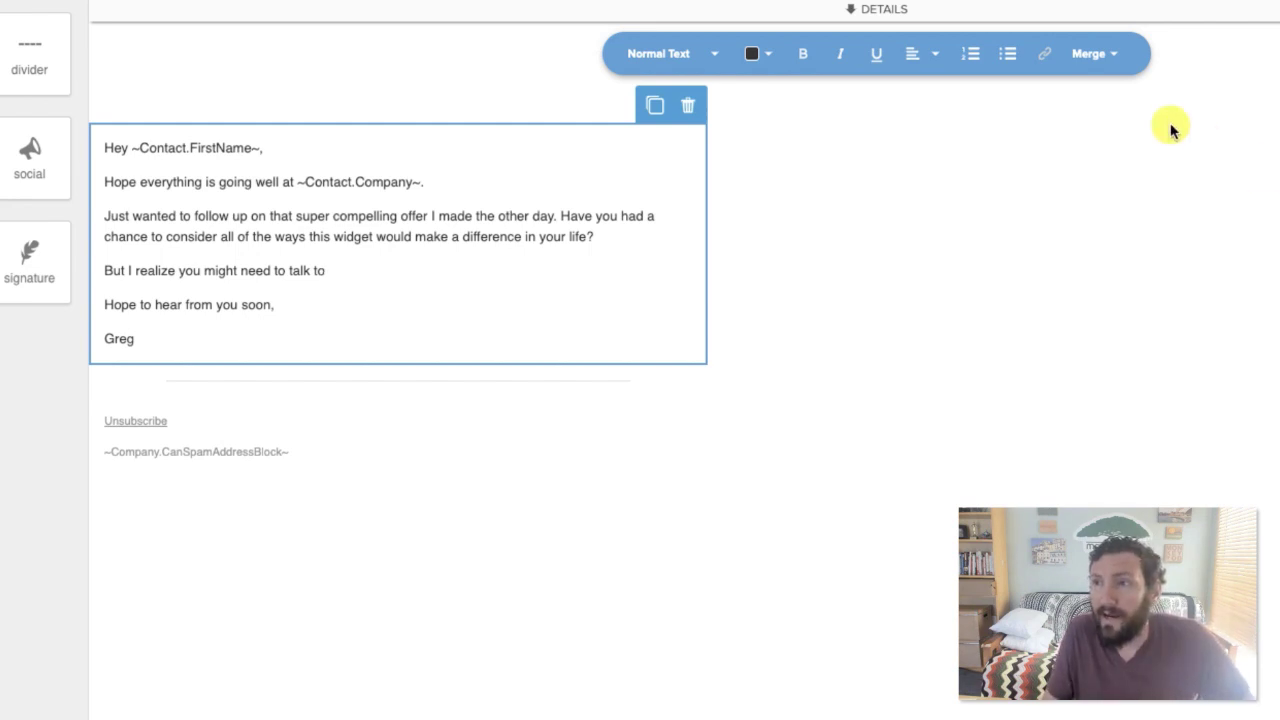
left_click(1106, 60)
Insert the Coworkers First Name merge field (~Coworkers.FirstName~) into the new email line.
scroll(1108, 400, "down", 3)
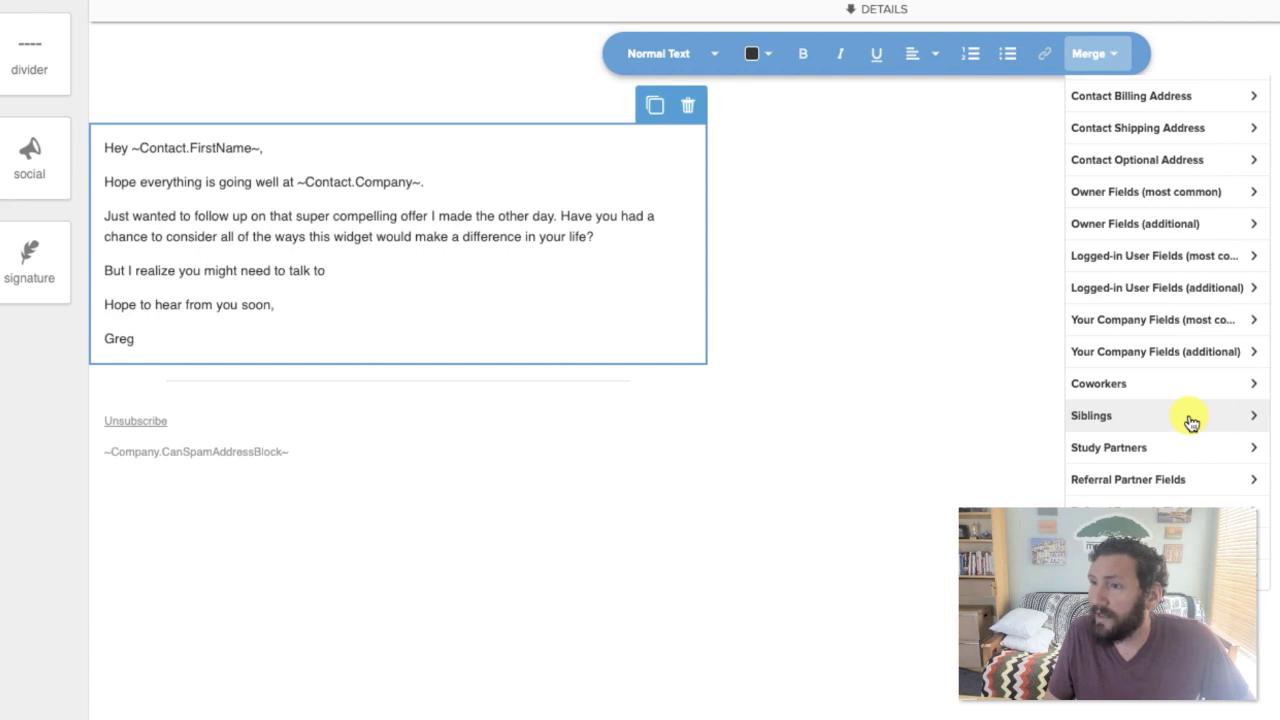
left_click(1150, 381)
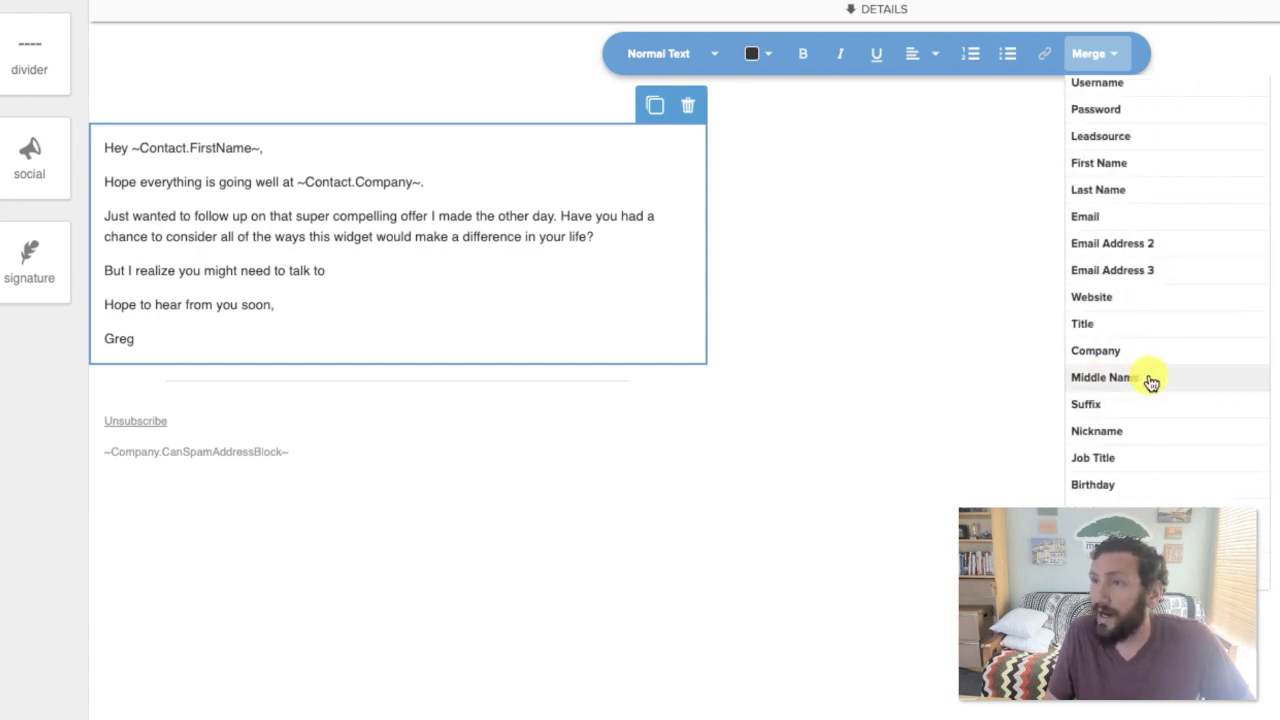
left_click(1131, 162)
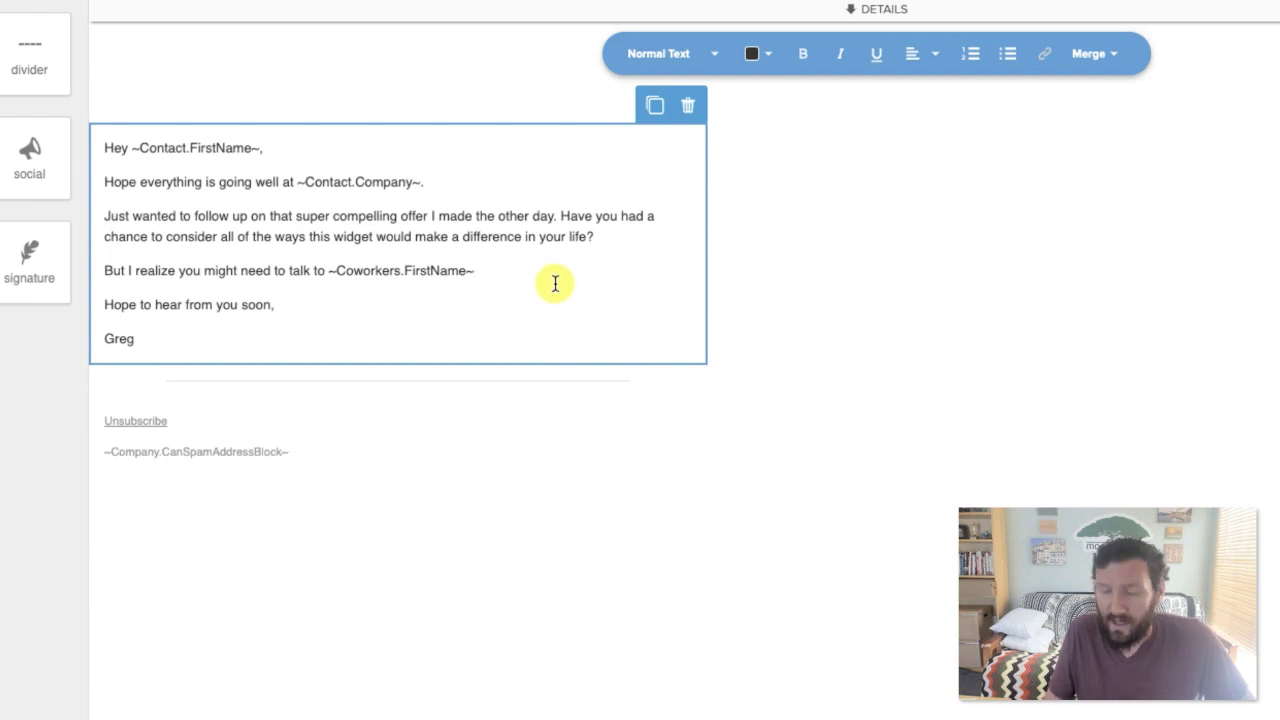
type(".")
left_click(946, 367)
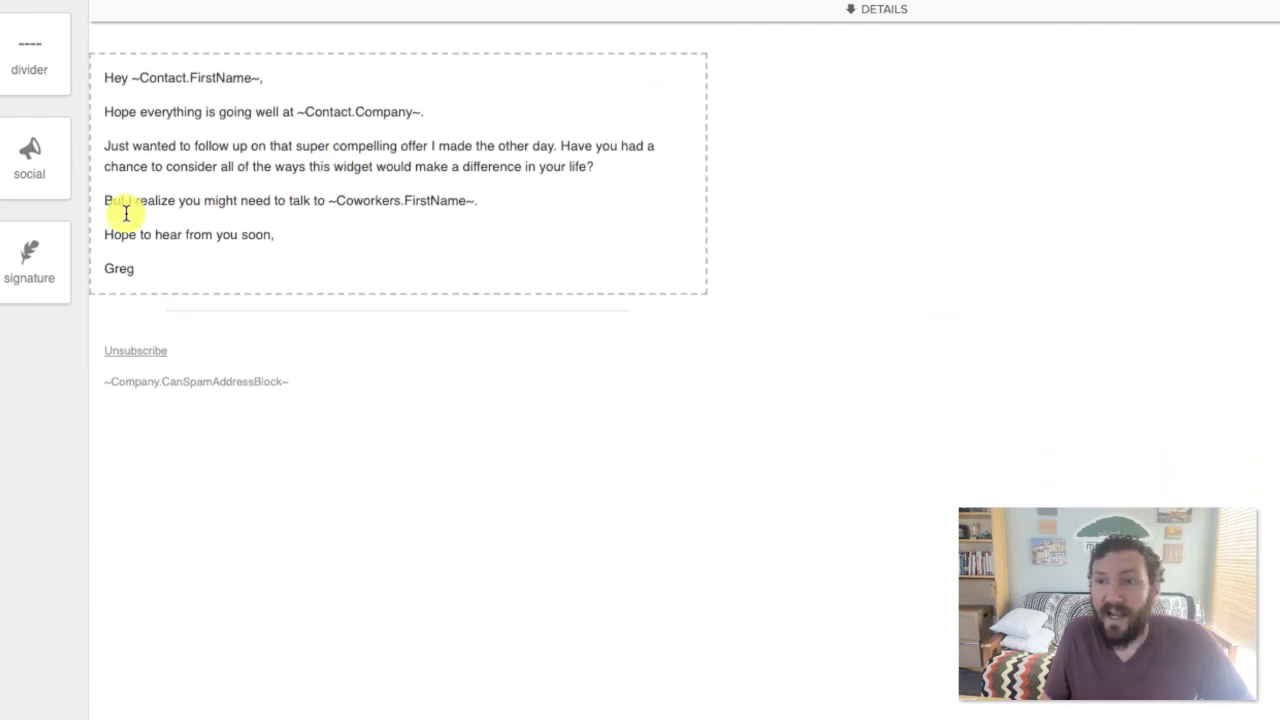
Finish the line with 'before you make a decision.' after the merge field.
triple_click(472, 208)
key("Right")
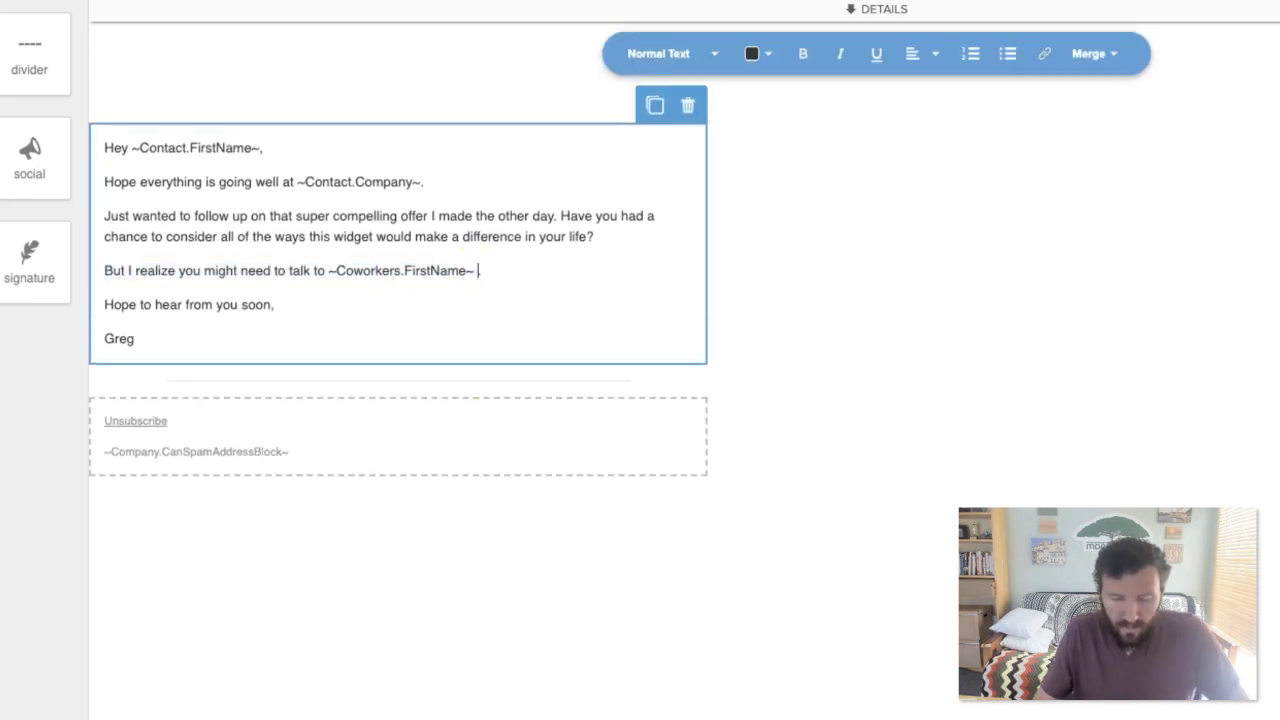
type("before you make a decision")
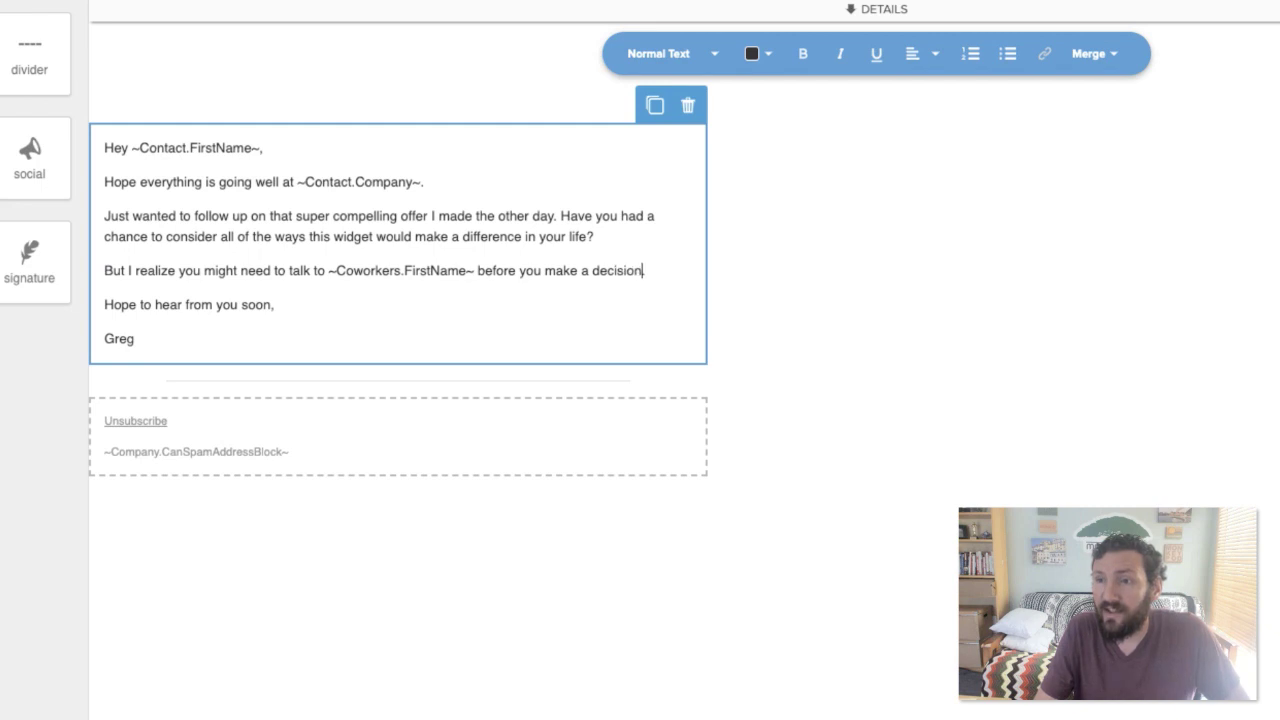
left_click(1218, 332)
scroll(1218, 332, "down", 1)
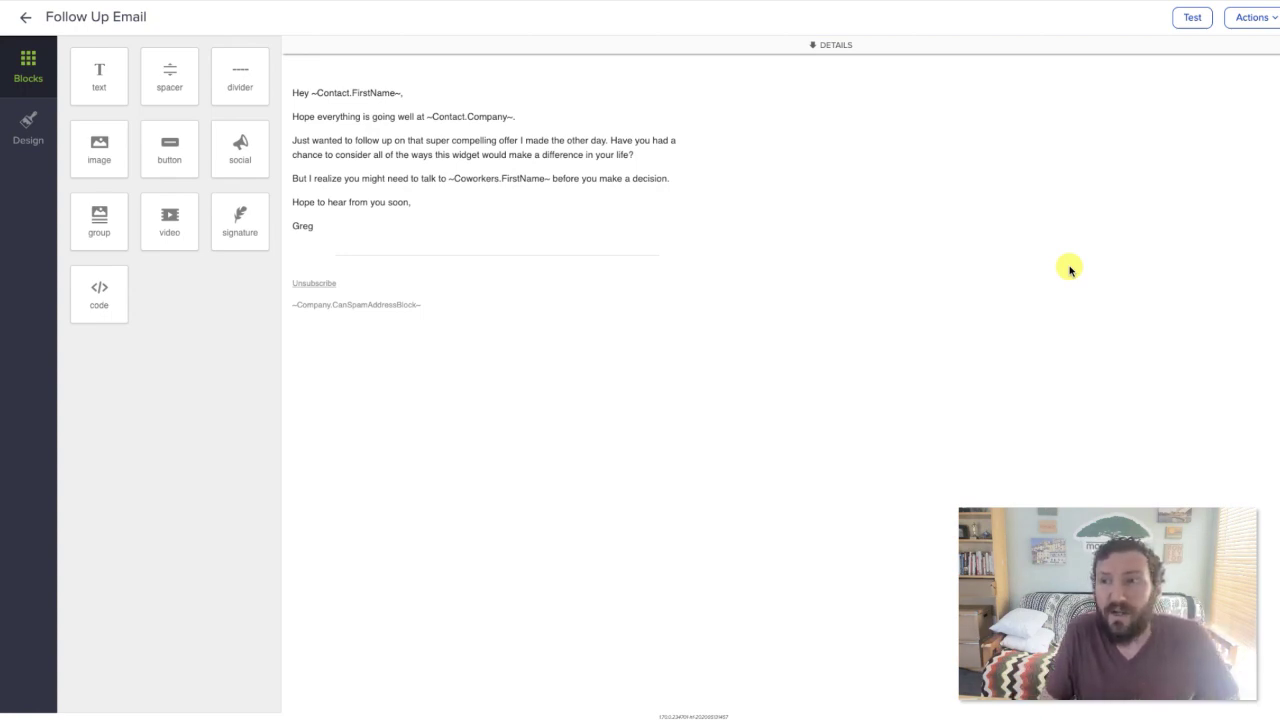
left_click(552, 179)
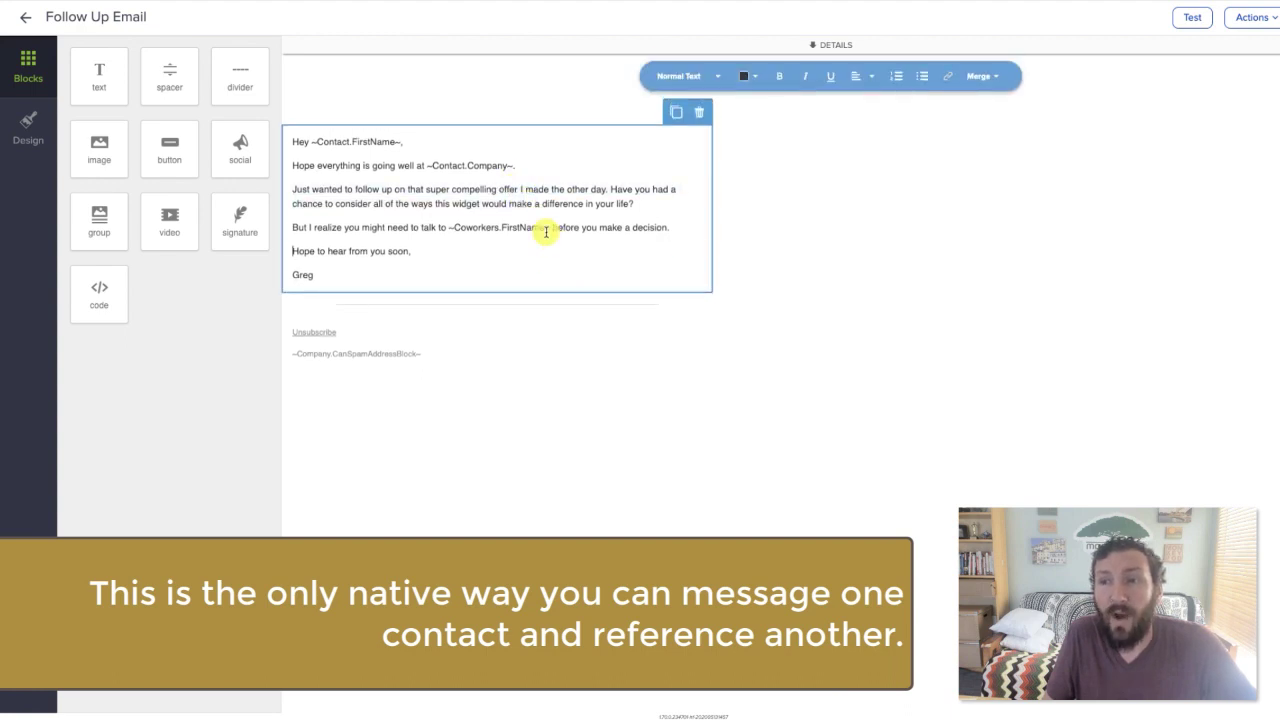
left_click_drag(545, 232, 449, 233)
left_click(449, 232)
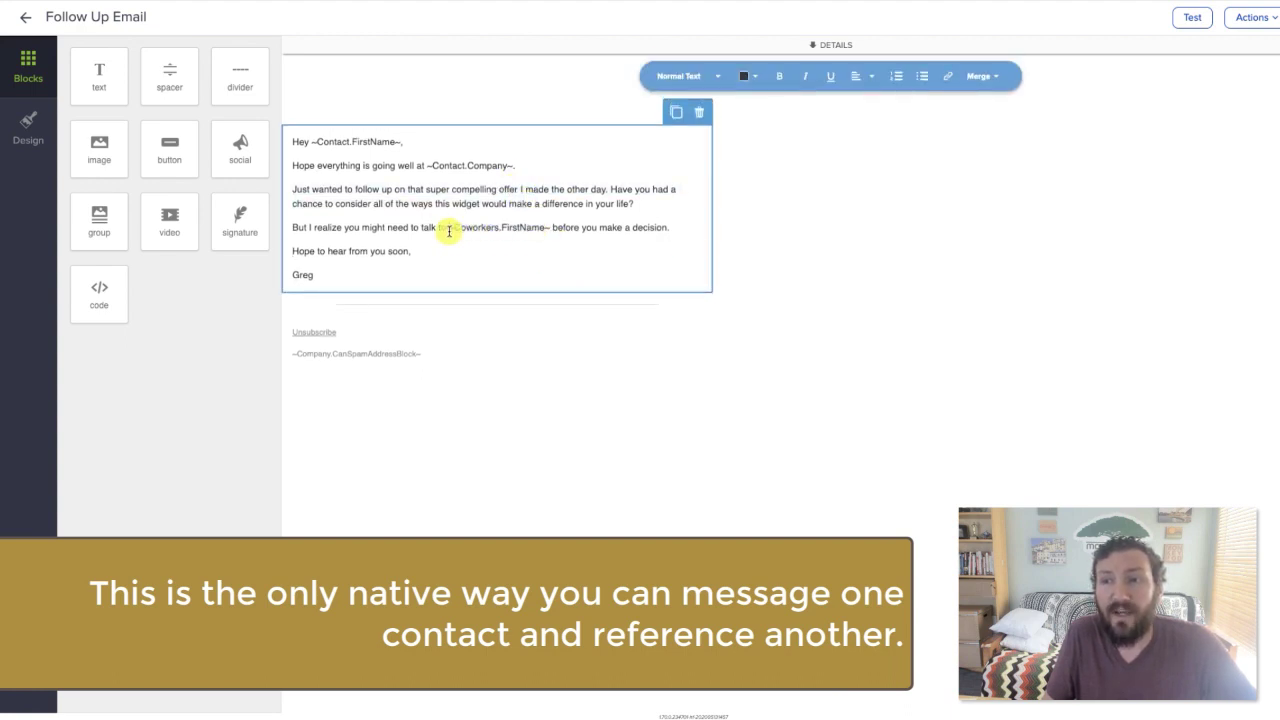